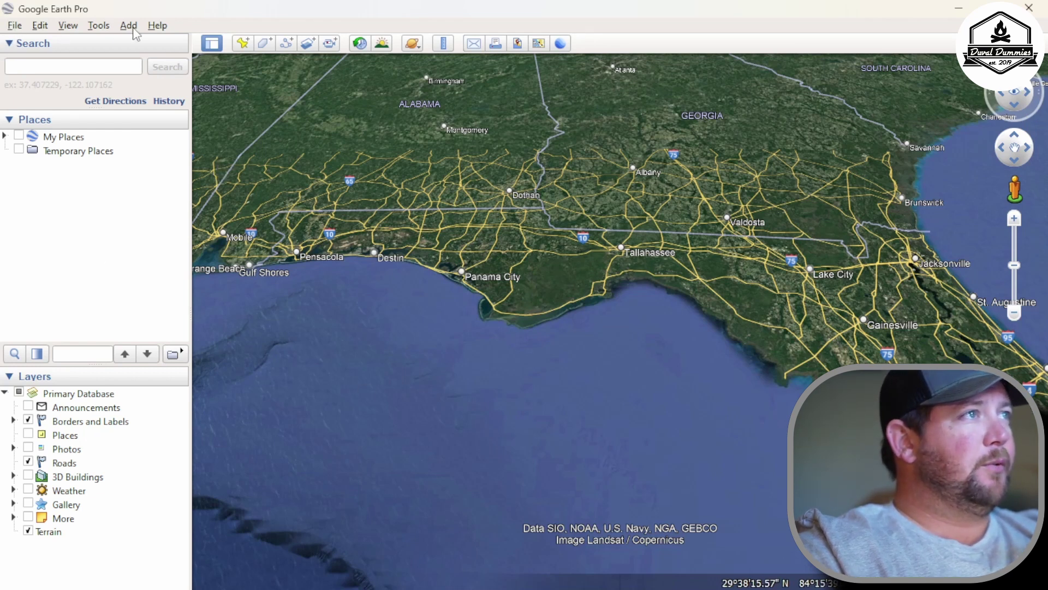
# Import The Florida Adventure Trail from Dropbox, using the All files (*.*) filter.
pyautogui.click(14, 25)
pyautogui.click(44, 170)
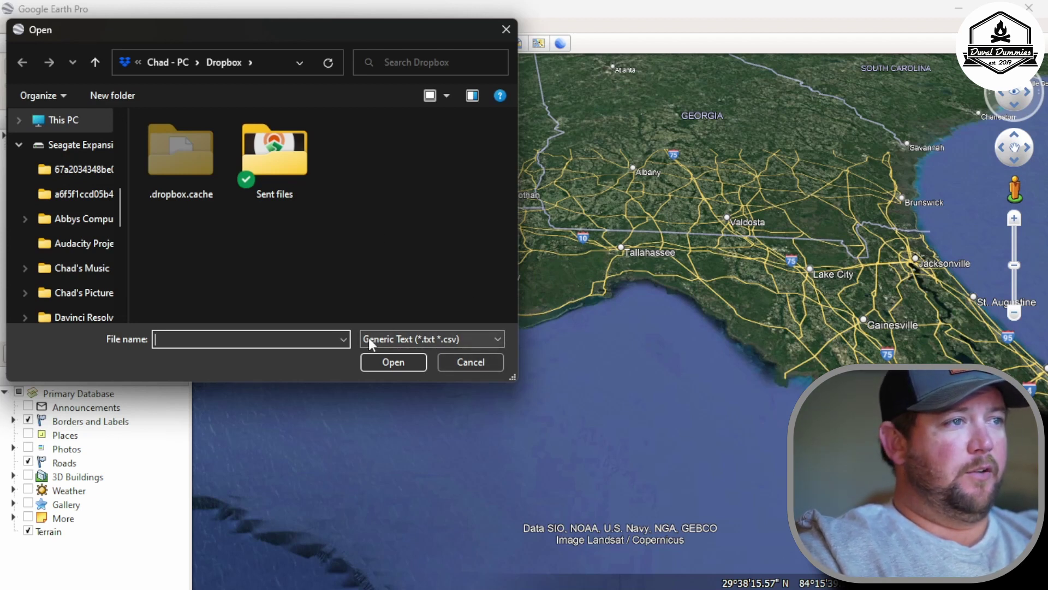
pyautogui.click(495, 341)
pyautogui.scroll(-2, 464, 300)
pyautogui.click(409, 341)
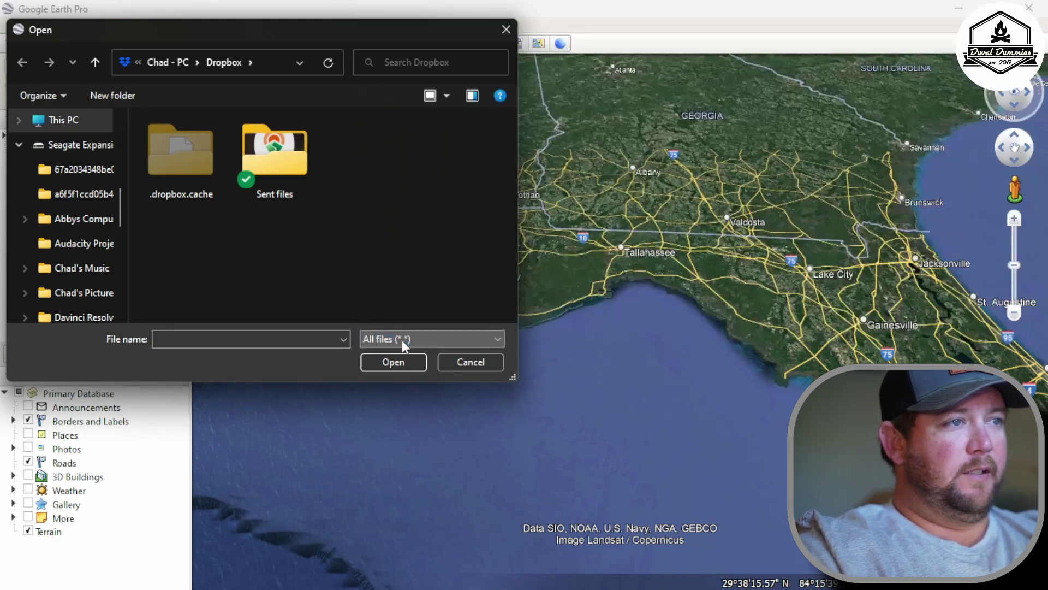
pyautogui.scroll(-1, 406, 241)
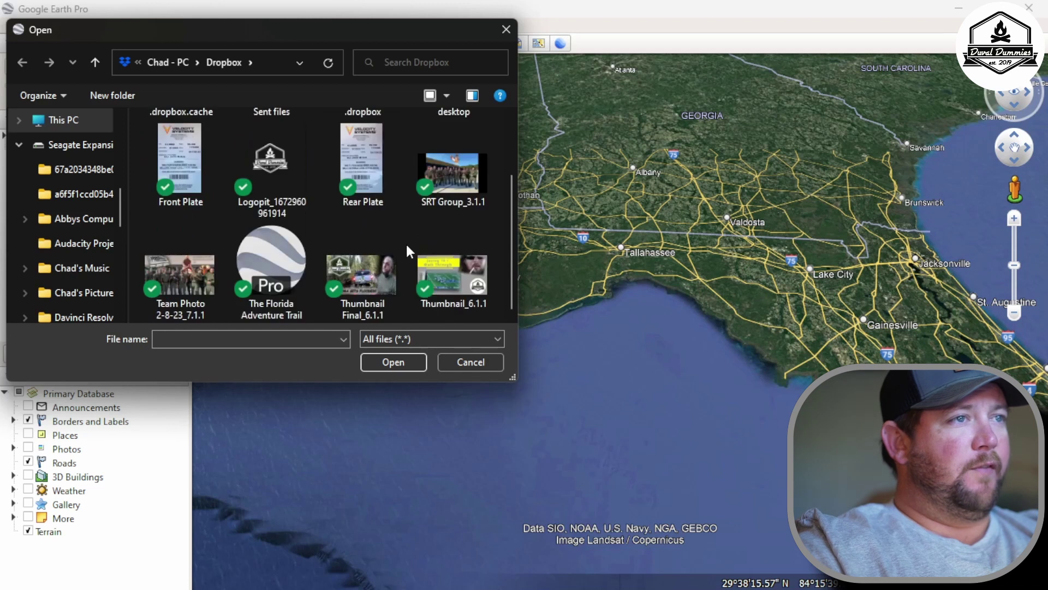
pyautogui.click(269, 268)
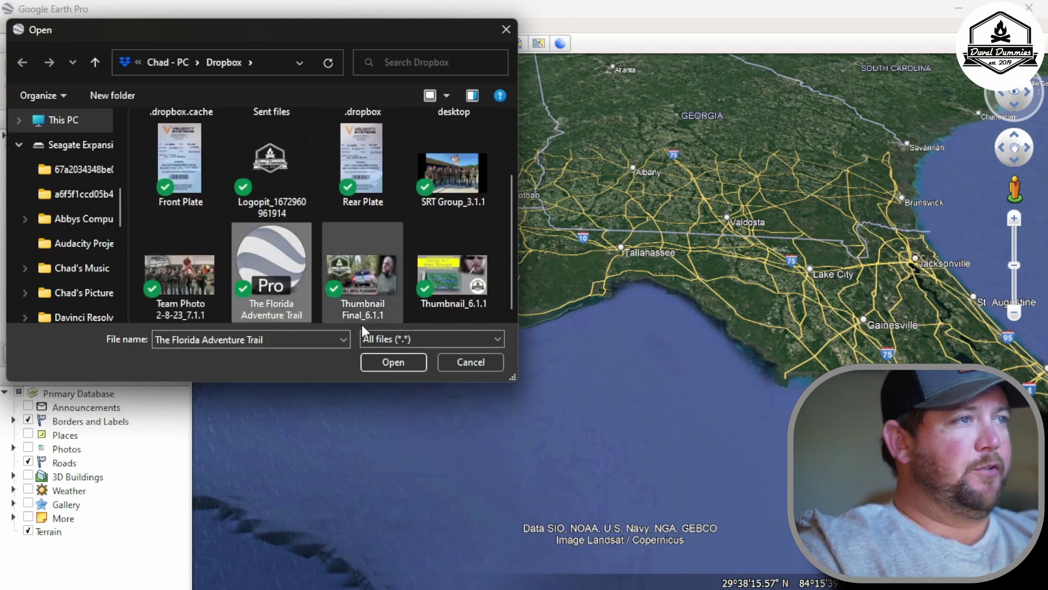
pyautogui.click(405, 362)
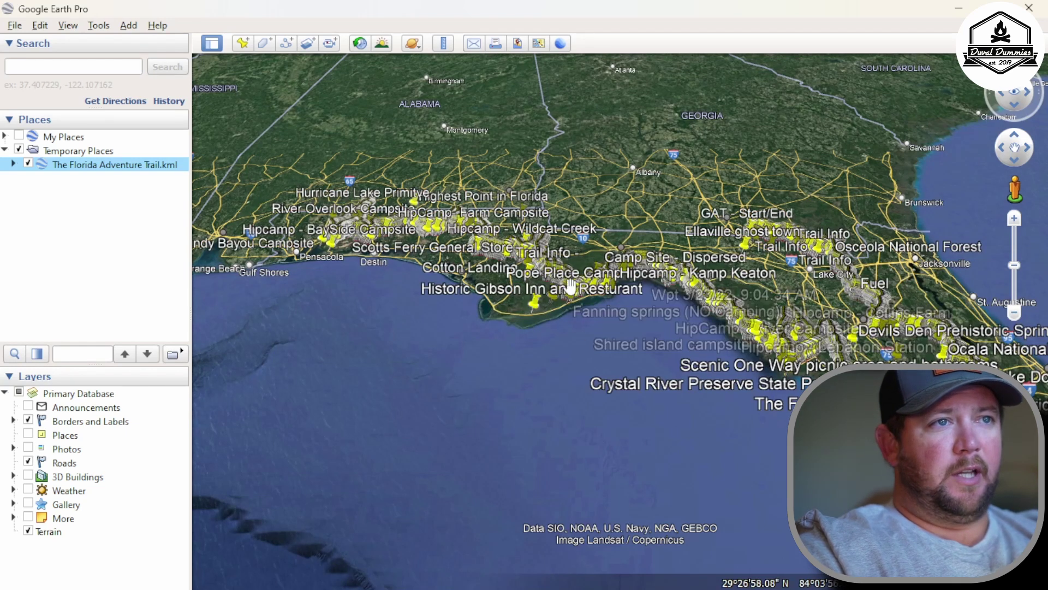
pyautogui.scroll(3, 682, 289)
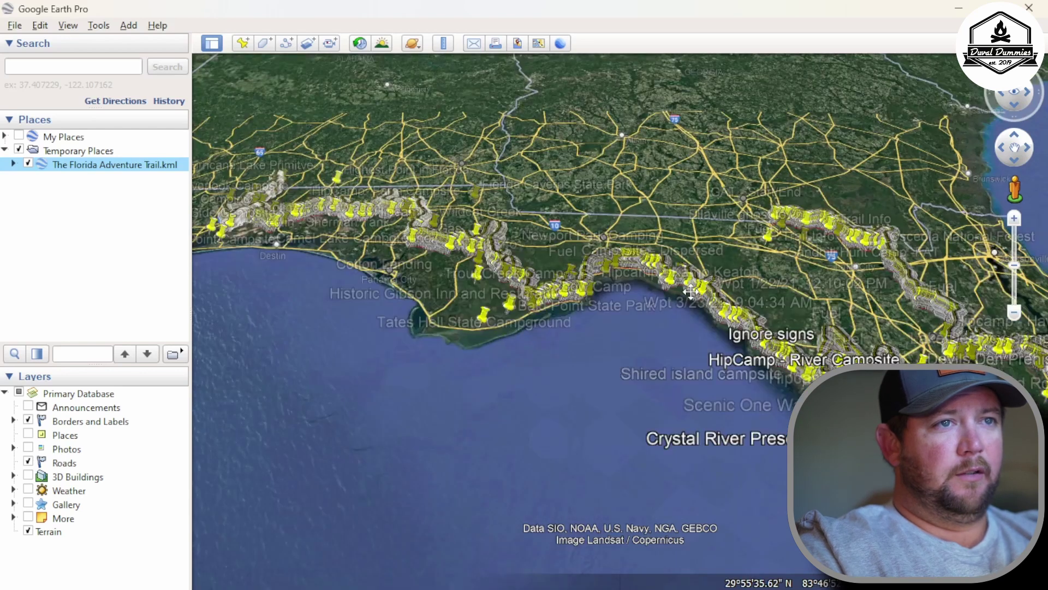
pyautogui.scroll(5, 690, 292)
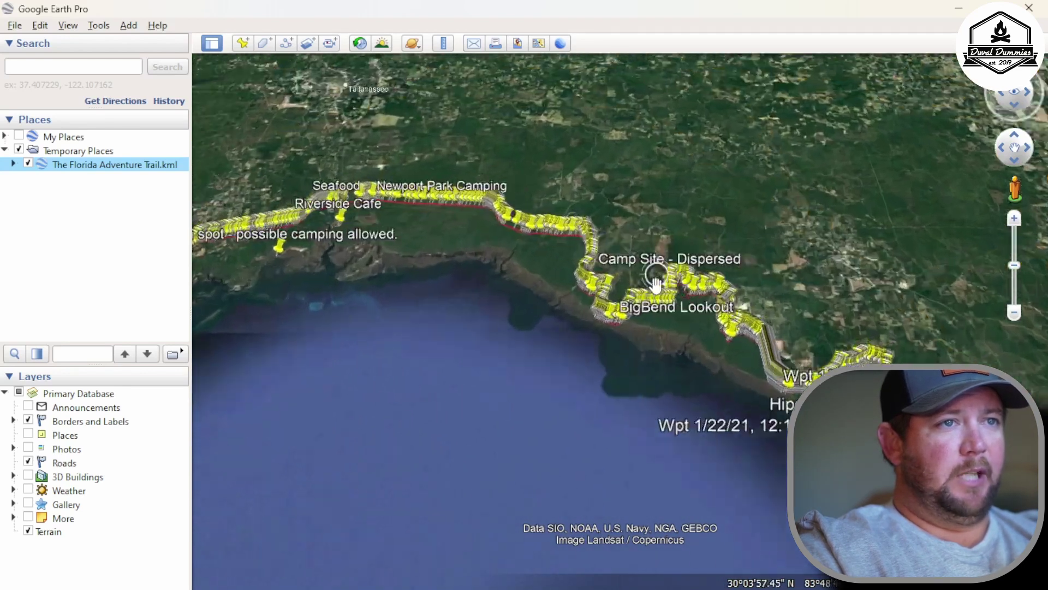
pyautogui.scroll(5, 650, 321)
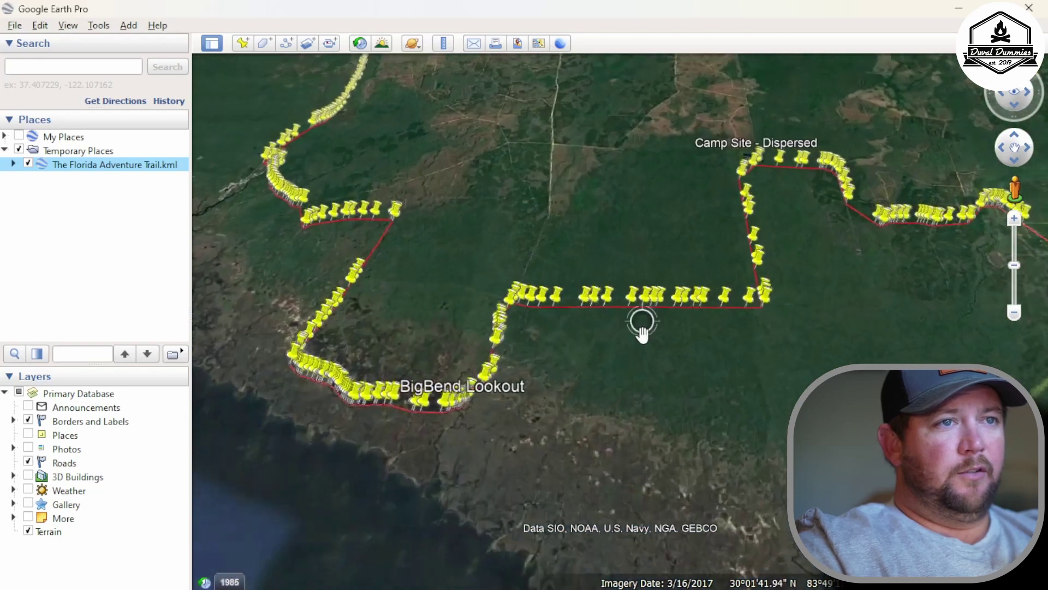
pyautogui.scroll(3, 642, 334)
pyautogui.moveTo(431, 290); pyautogui.dragTo(398, 412)
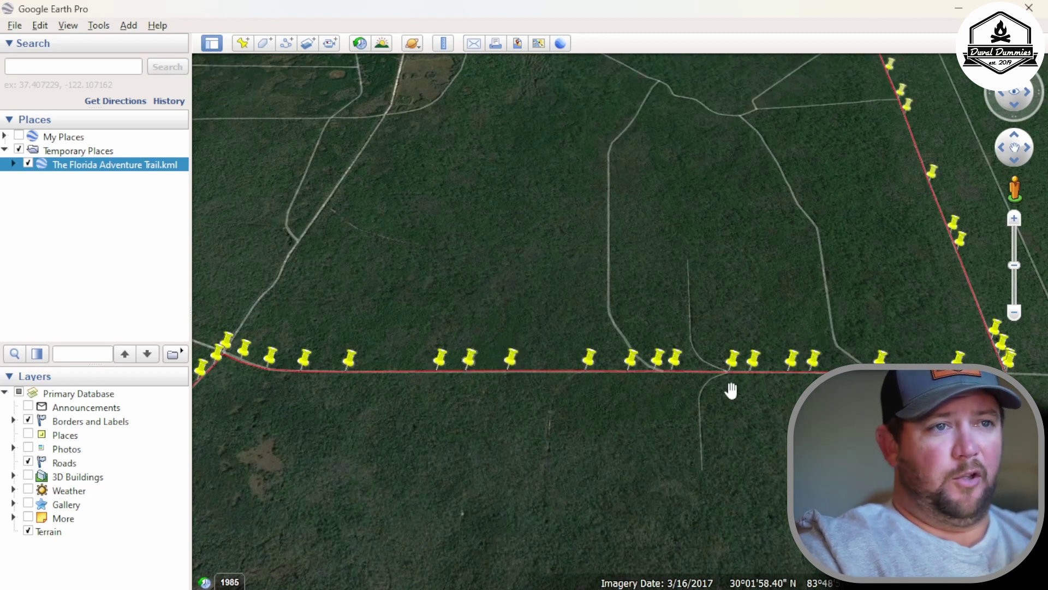
pyautogui.scroll(2, 571, 391)
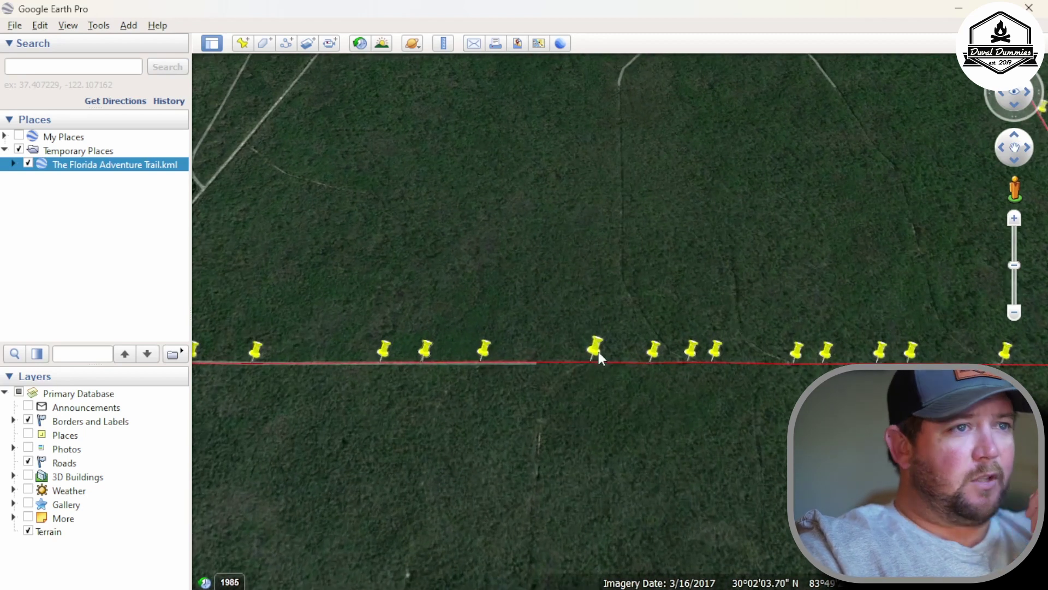
pyautogui.click(595, 349)
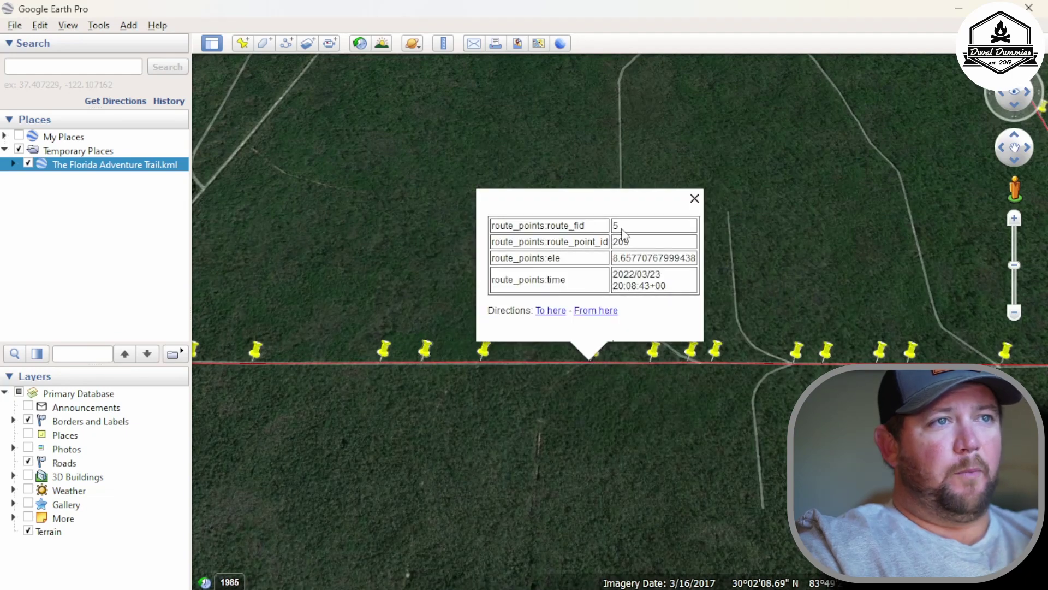
pyautogui.scroll(-5, 485, 356)
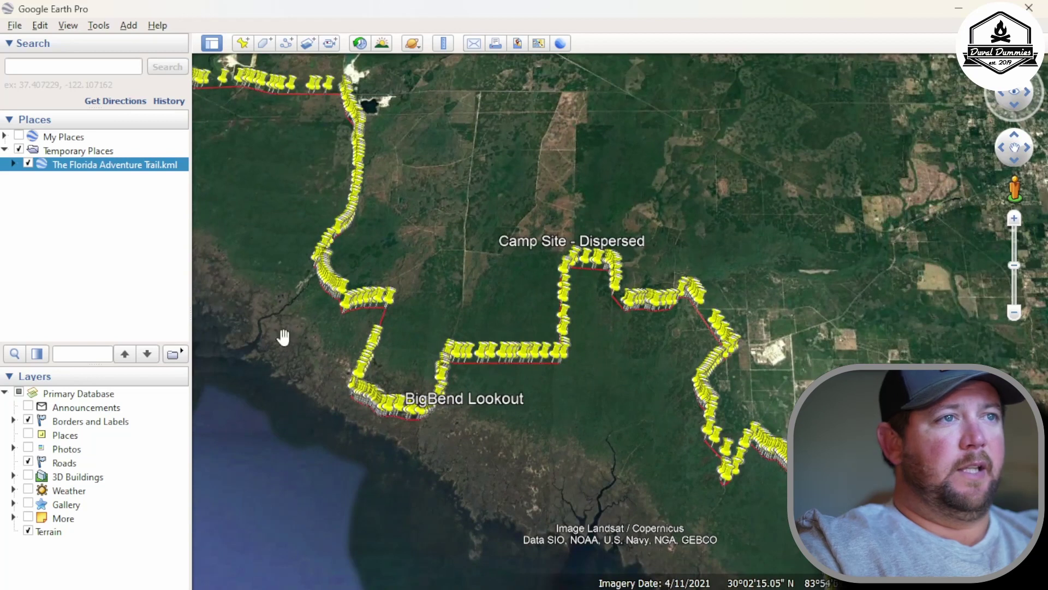
pyautogui.scroll(-2, 664, 327)
pyautogui.scroll(-3, 665, 326)
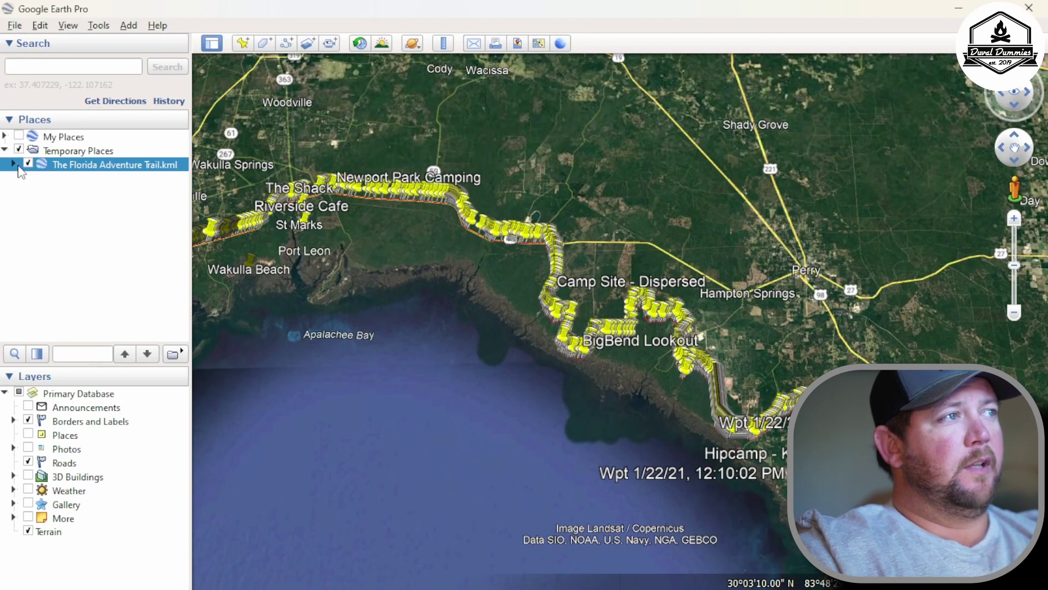
# Expand the imported trail and its track_points folder, review its placemarks, then collapse it.
pyautogui.click(14, 164)
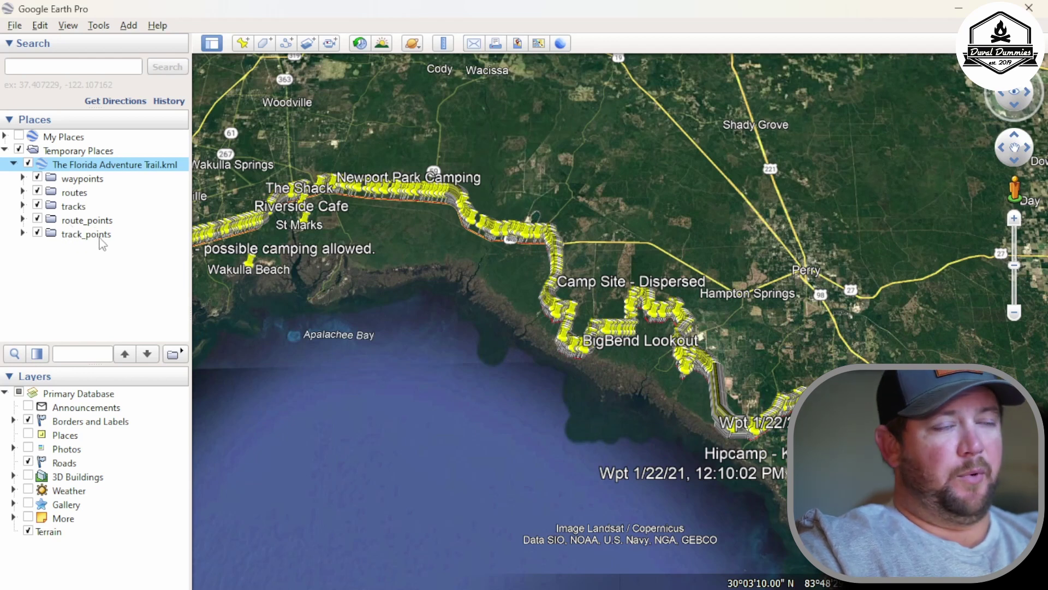
pyautogui.click(23, 234)
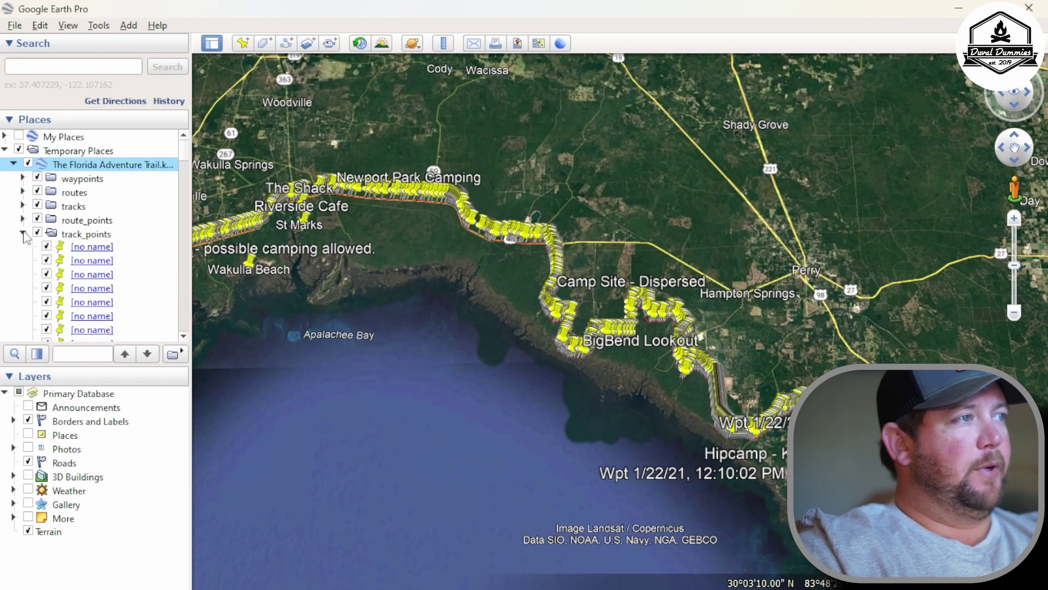
pyautogui.scroll(-10, 153, 280)
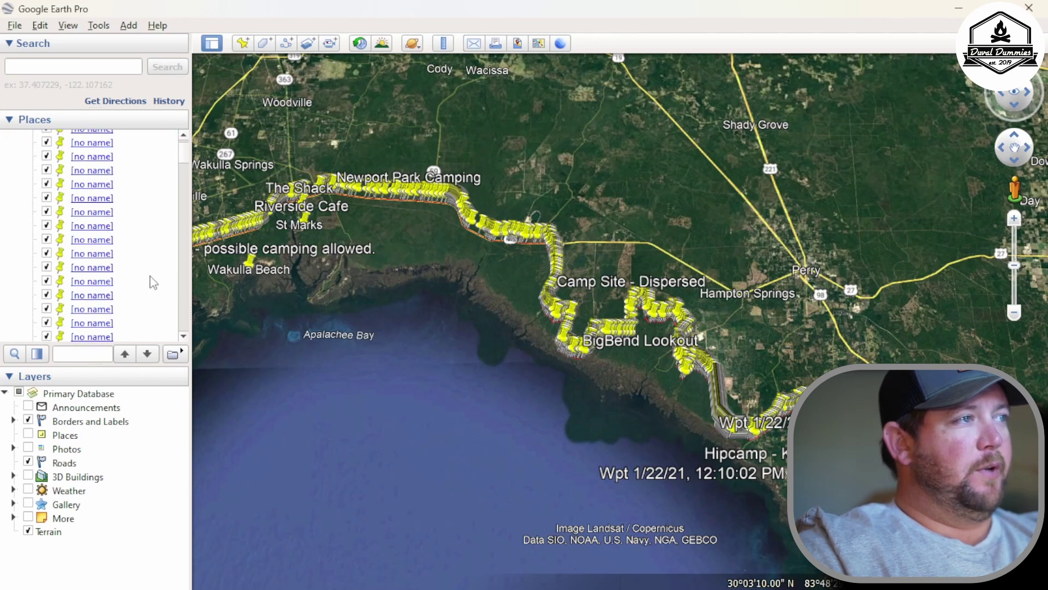
pyautogui.scroll(-6, 154, 281)
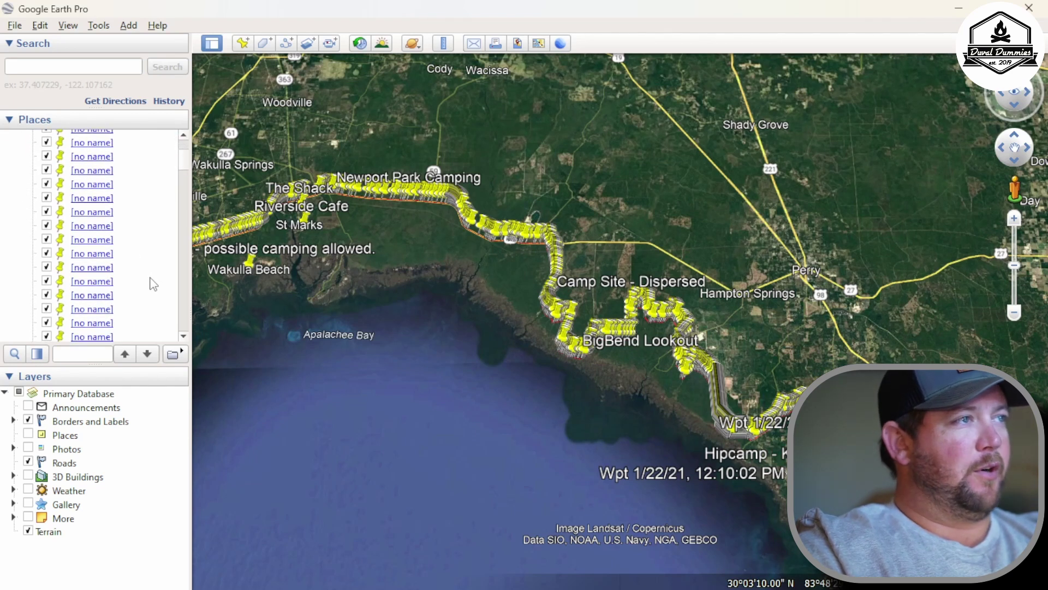
pyautogui.moveTo(185, 173); pyautogui.dragTo(180, 145)
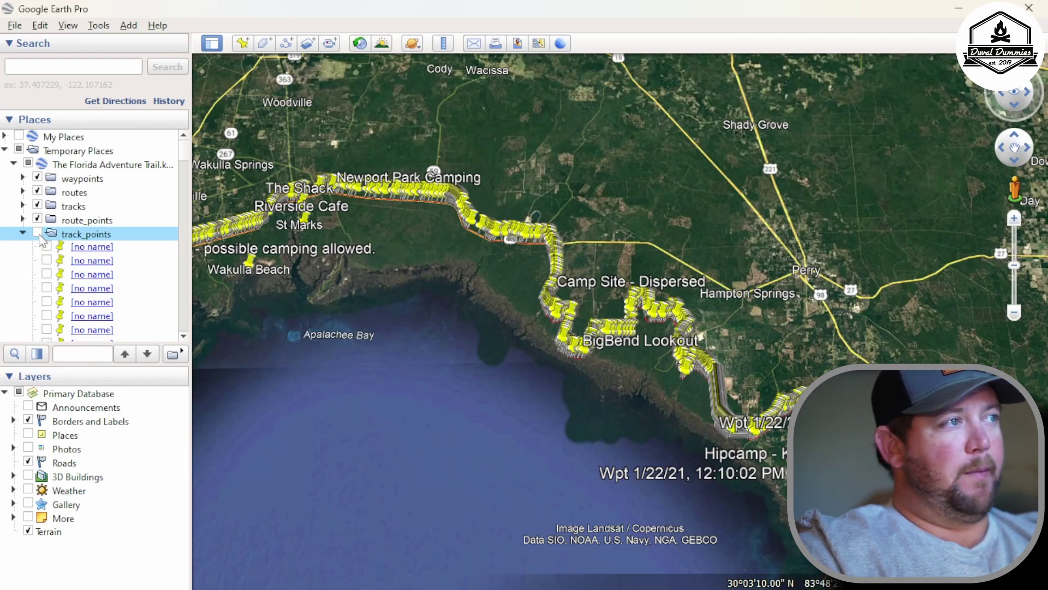
pyautogui.click(23, 234)
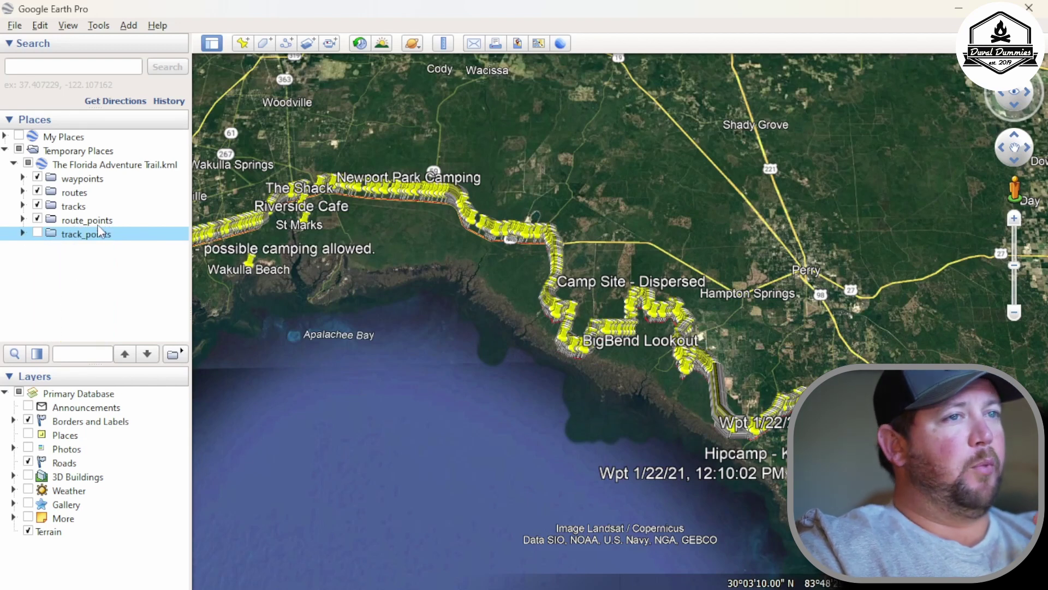
# Expand the route_points folder to view its pushpins and select it.
pyautogui.click(22, 220)
pyautogui.moveTo(182, 164)
pyautogui.mouseDown()
pyautogui.moveTo(172, 337)
pyautogui.moveTo(171, 147)
pyautogui.mouseUp()
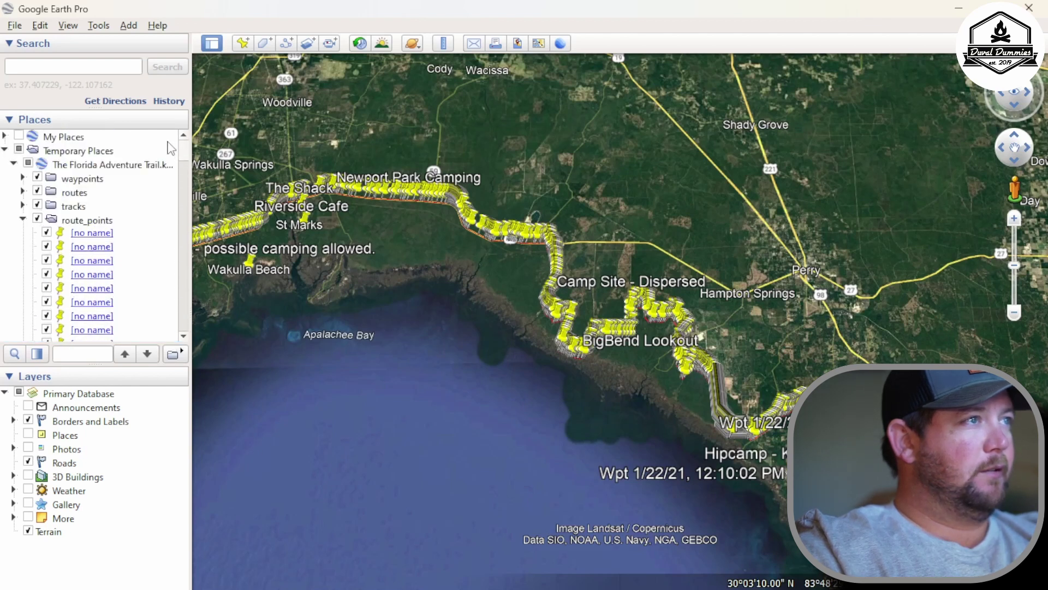
pyautogui.click(38, 221)
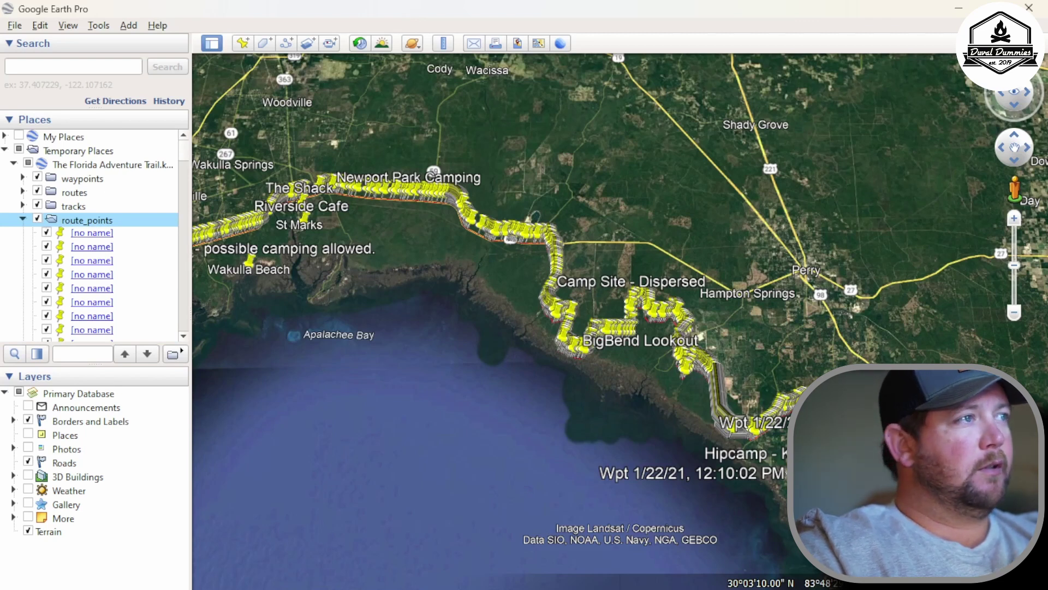
# Switch off all route_points pins and collapse the route_points folder.
pyautogui.press('space')
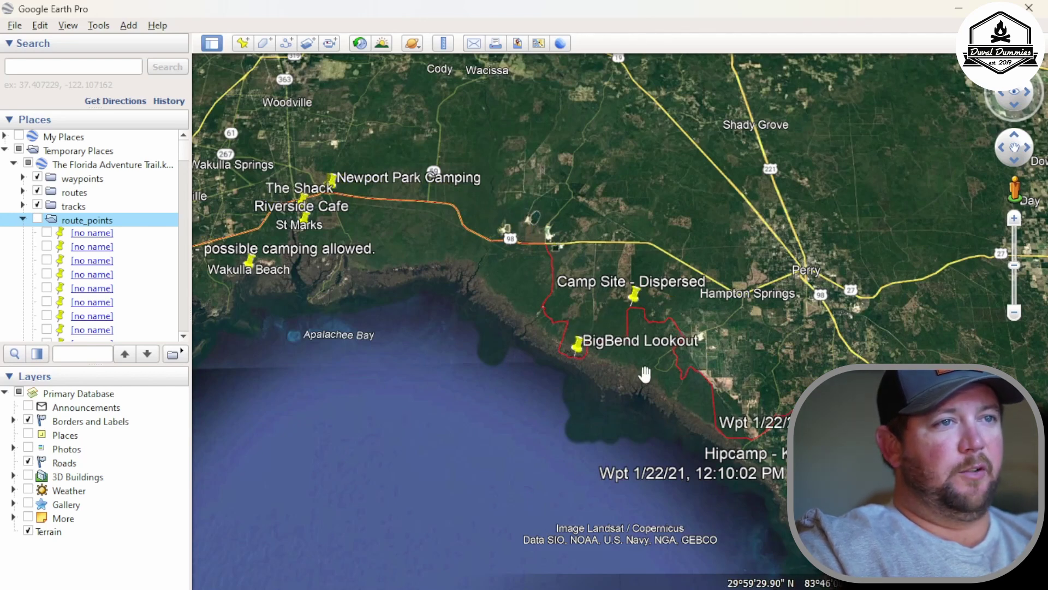
pyautogui.scroll(5, 588, 360)
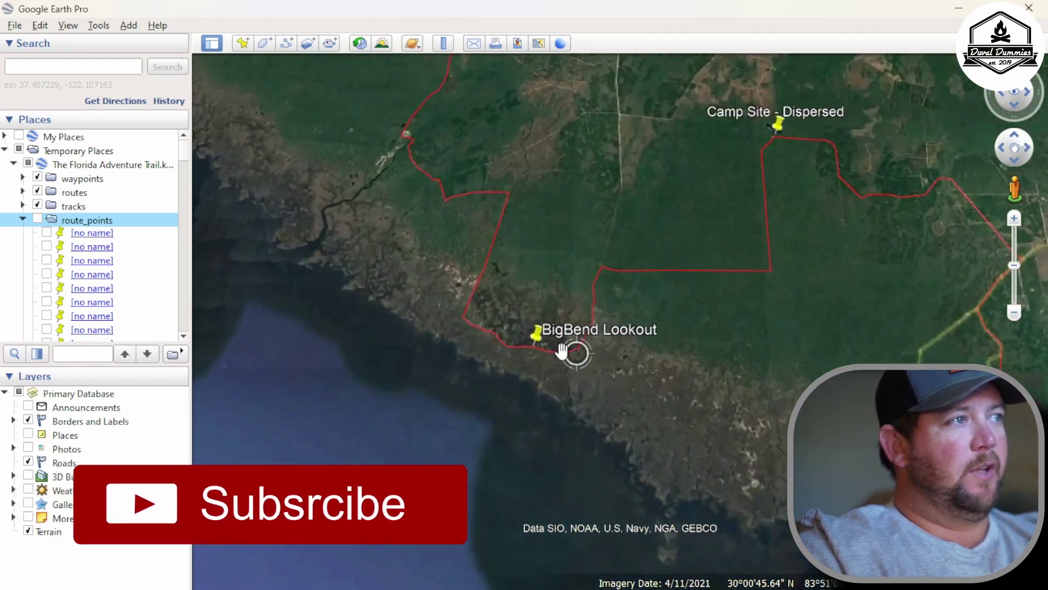
pyautogui.click(22, 219)
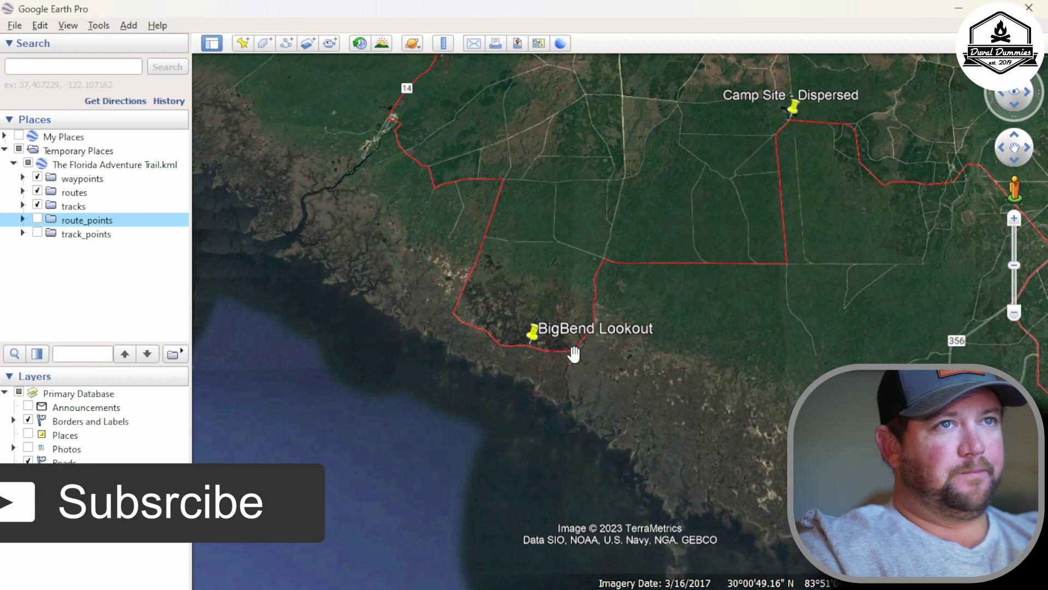
# Pan and zoom out until the whole trail across north Florida is visible.
pyautogui.scroll(-2, 566, 358)
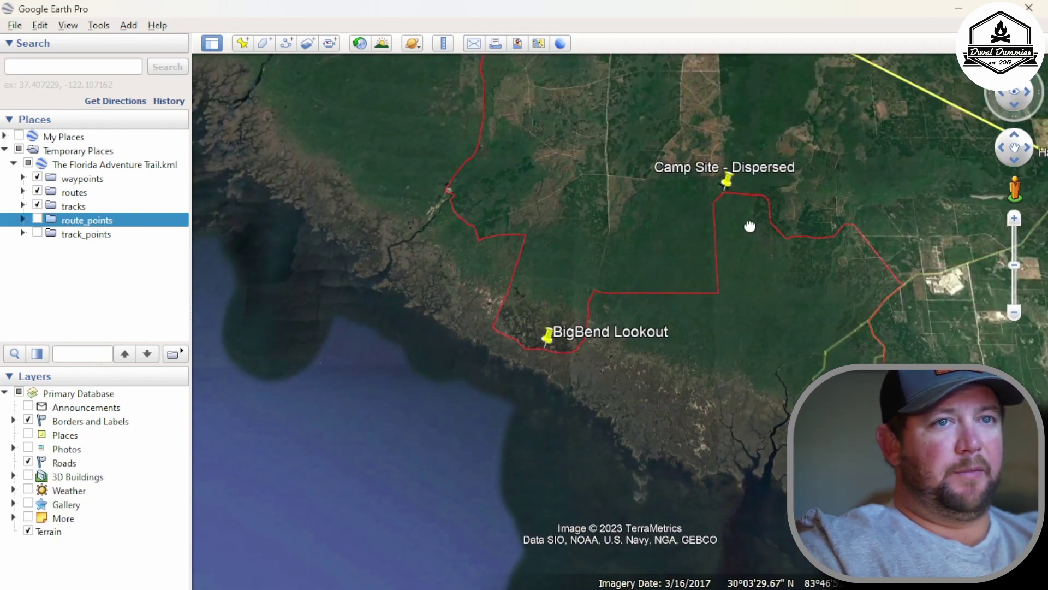
pyautogui.moveTo(749, 227); pyautogui.dragTo(588, 309)
pyautogui.scroll(-2, 588, 309)
pyautogui.scroll(-3, 408, 259)
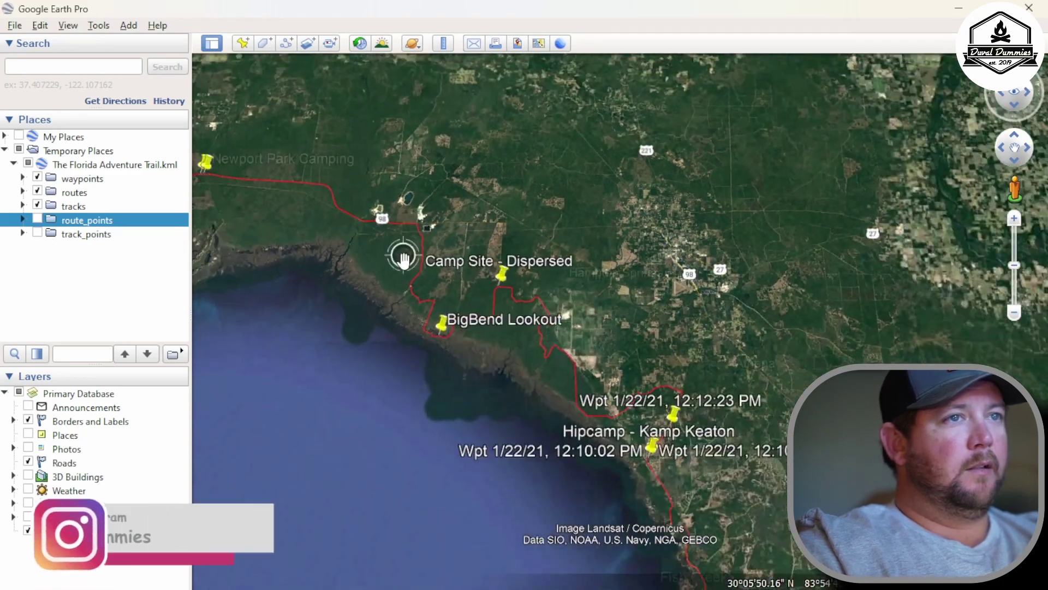
pyautogui.scroll(-3, 403, 259)
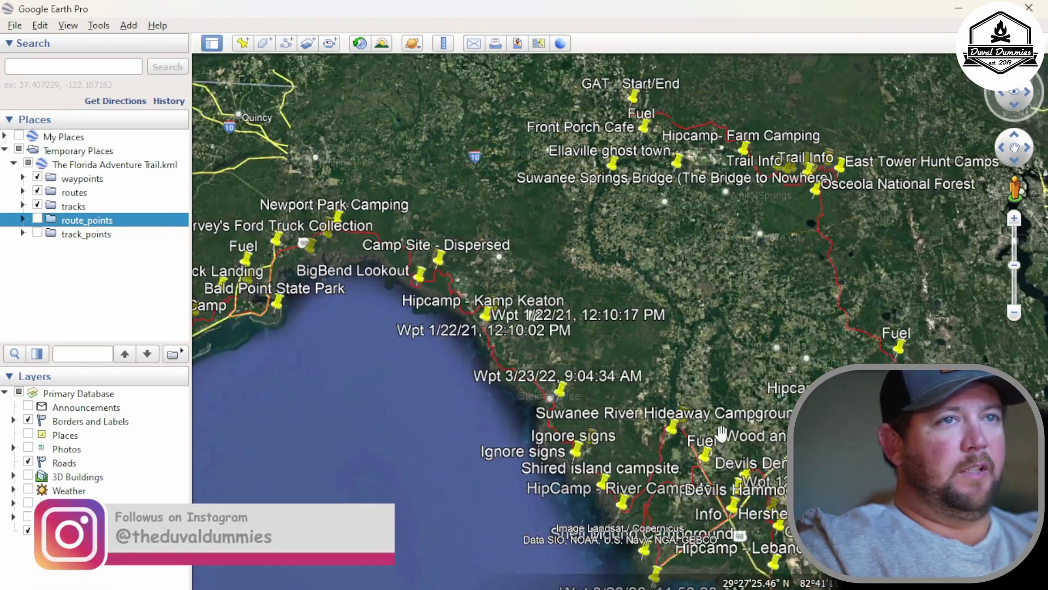
pyautogui.scroll(-2, 707, 431)
pyautogui.scroll(3, 544, 316)
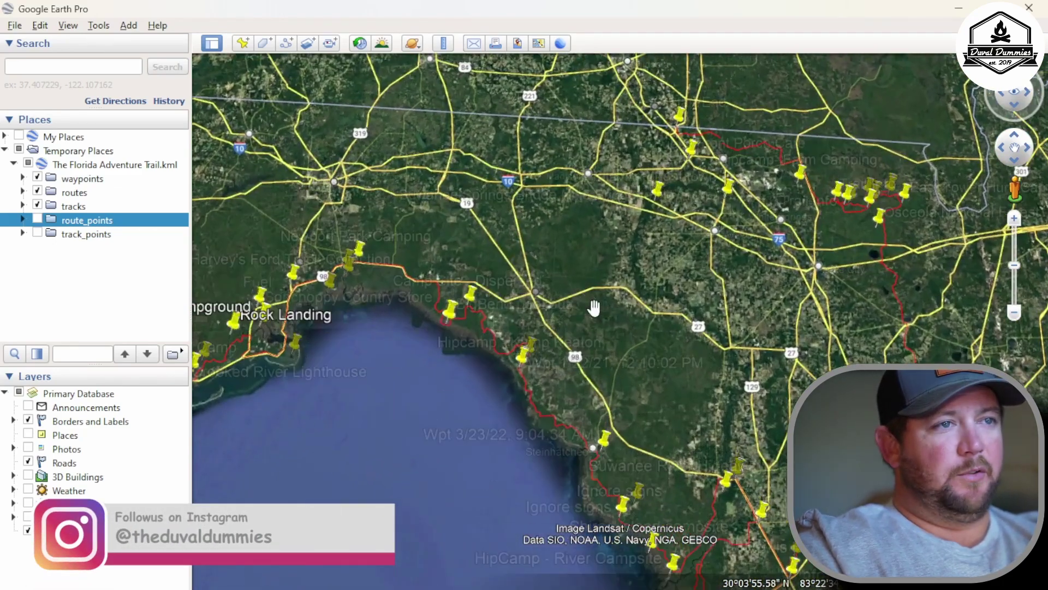
pyautogui.scroll(-2, 545, 317)
pyautogui.scroll(2, 520, 332)
pyautogui.scroll(-3, 411, 299)
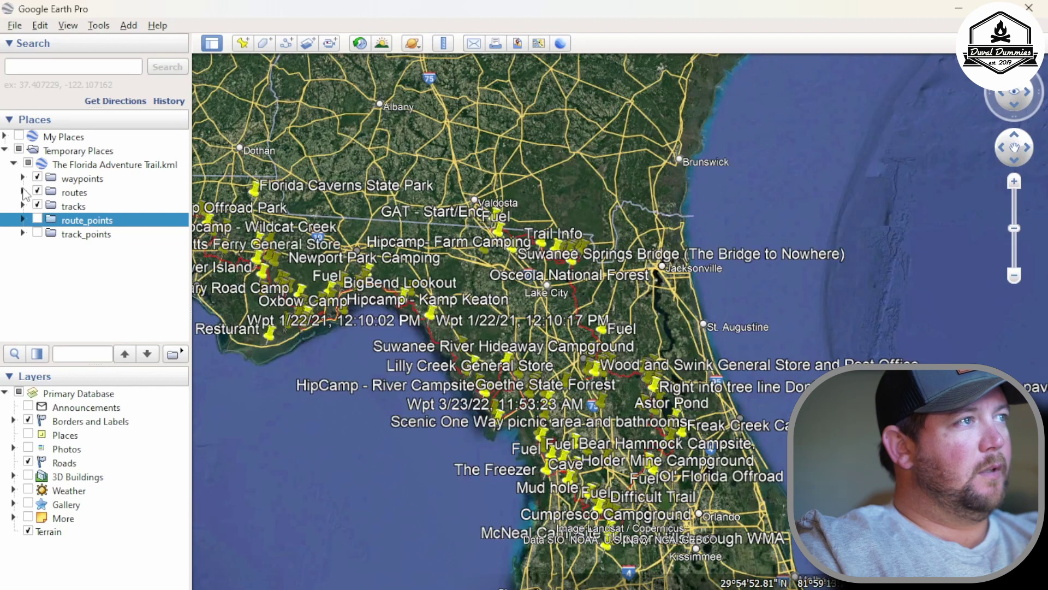
# Expand and collapse the tracks and routes folders to review their lines.
pyautogui.click(22, 206)
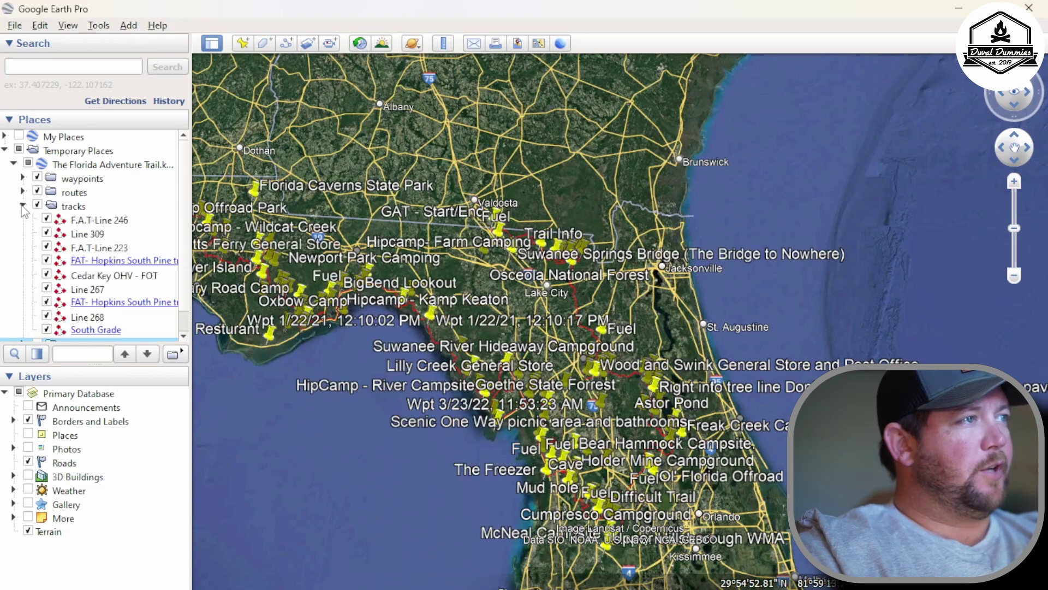
pyautogui.scroll(-1, 141, 232)
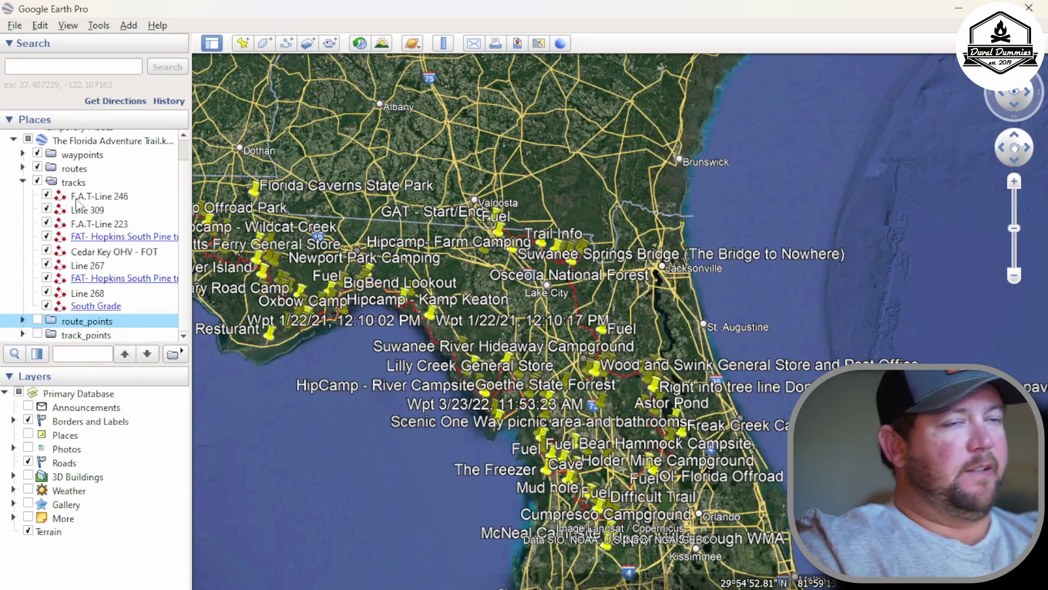
pyautogui.click(22, 182)
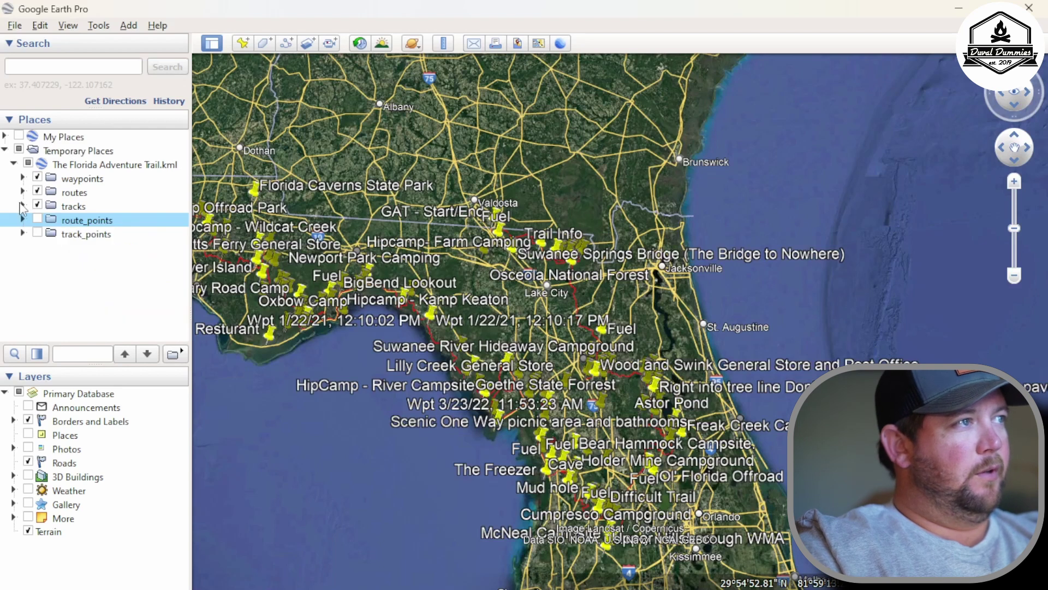
pyautogui.click(22, 191)
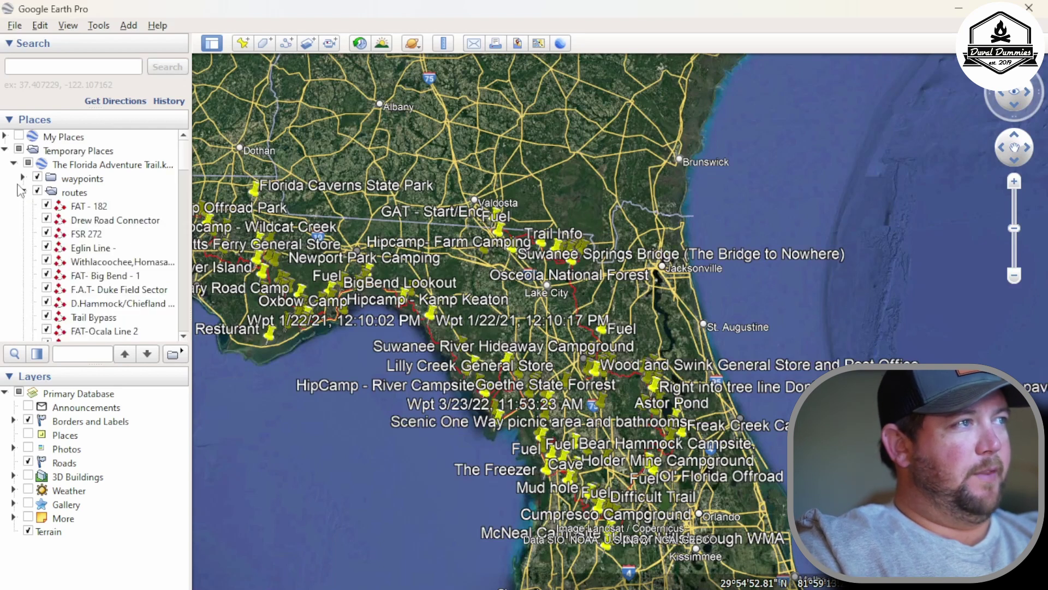
pyautogui.click(22, 191)
# Review the waypoints, toggle them off and on, then select route_points with track_points.
pyautogui.click(23, 179)
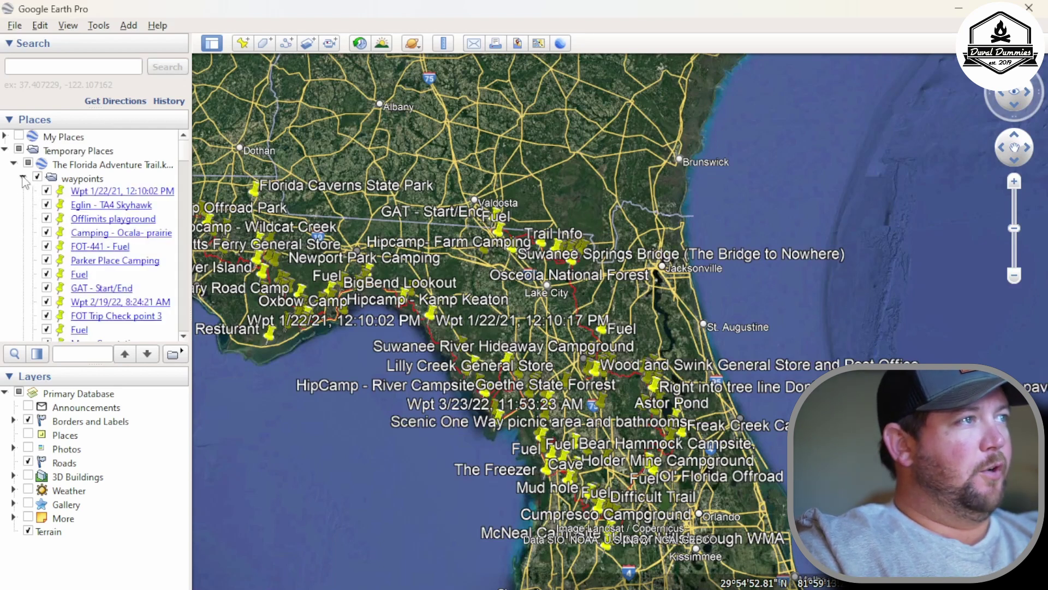
pyautogui.click(38, 177)
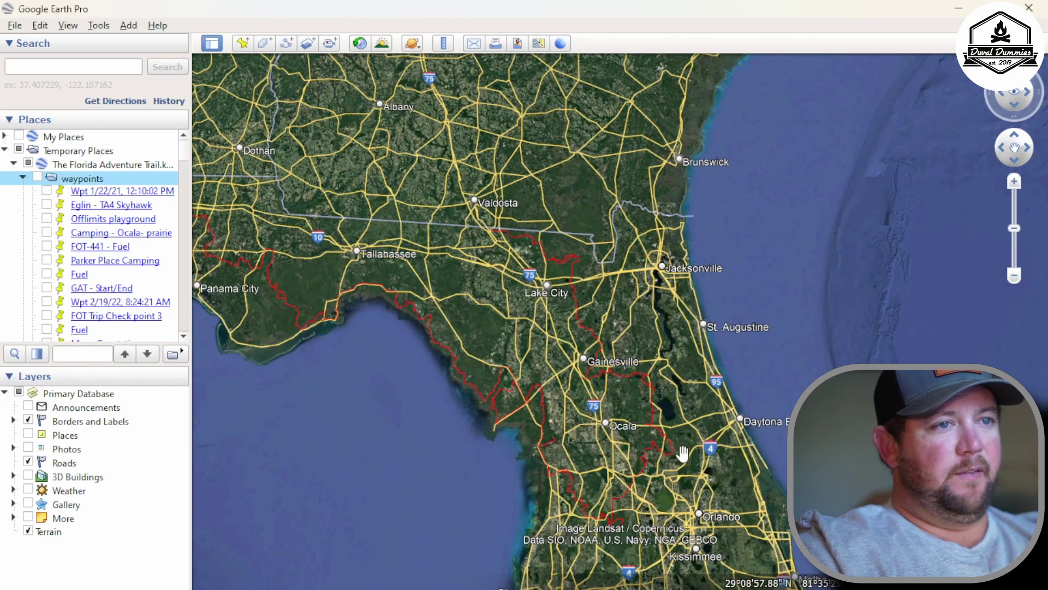
pyautogui.click(37, 177)
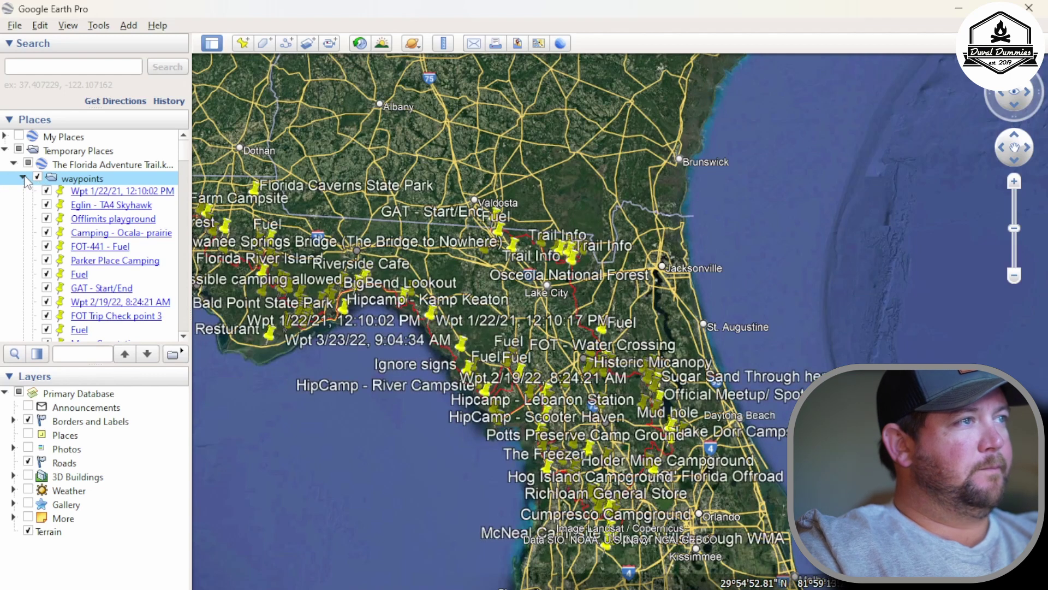
pyautogui.click(23, 177)
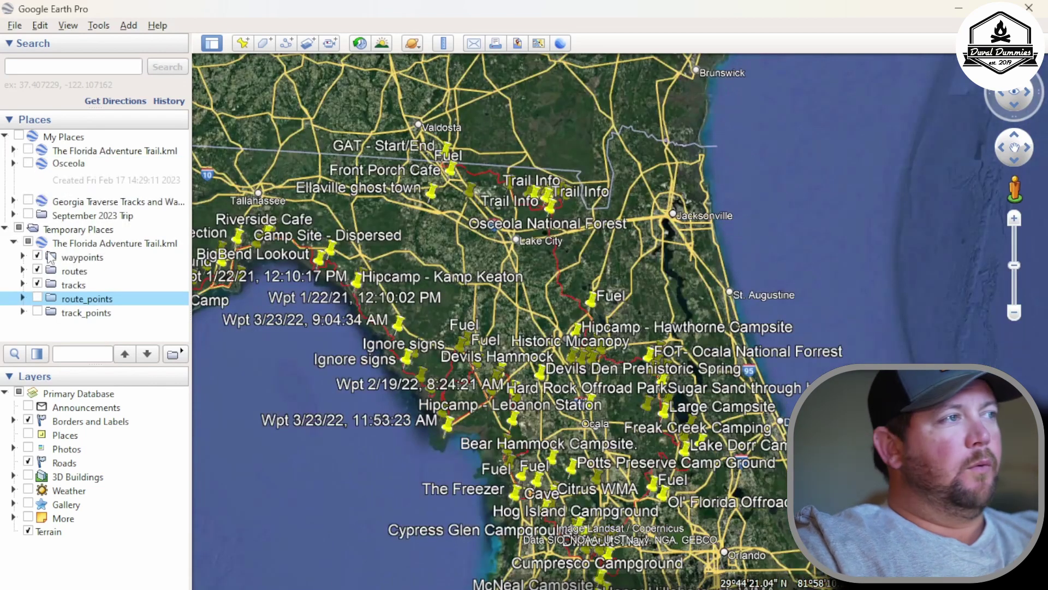
pyautogui.keyDown('shift'); pyautogui.click(94, 313); pyautogui.keyUp('shift')
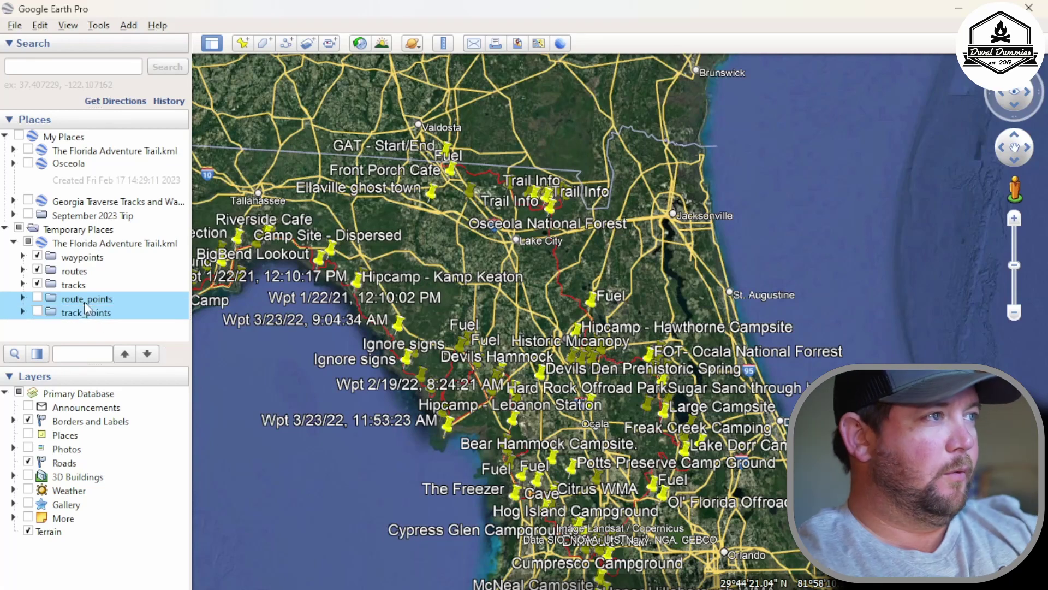
pyautogui.rightClick(85, 304)
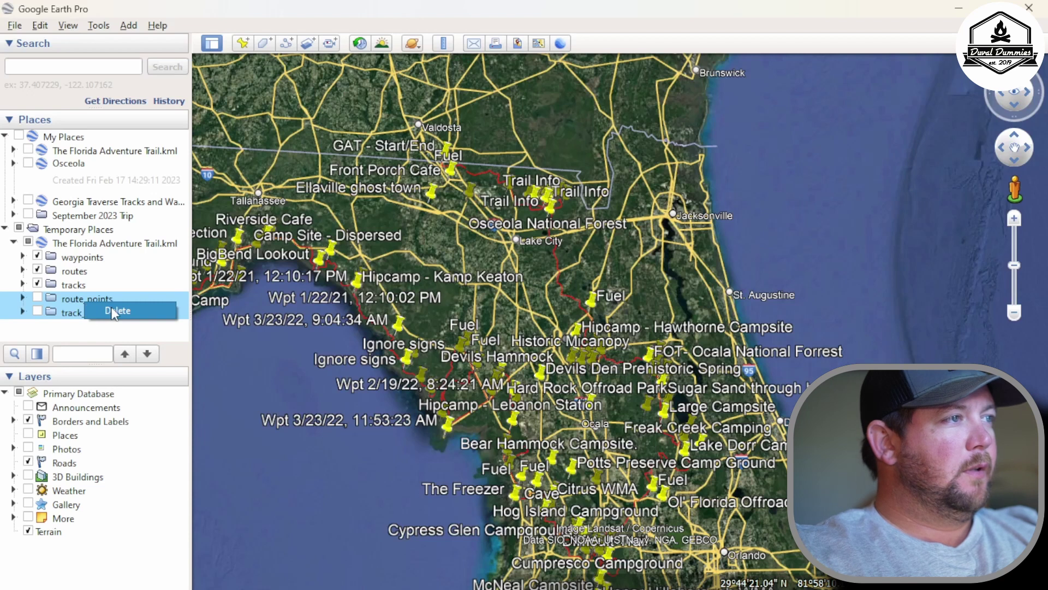
# Delete the route_points and track_points folders, confirming with Yes.
pyautogui.click(114, 310)
pyautogui.click(618, 319)
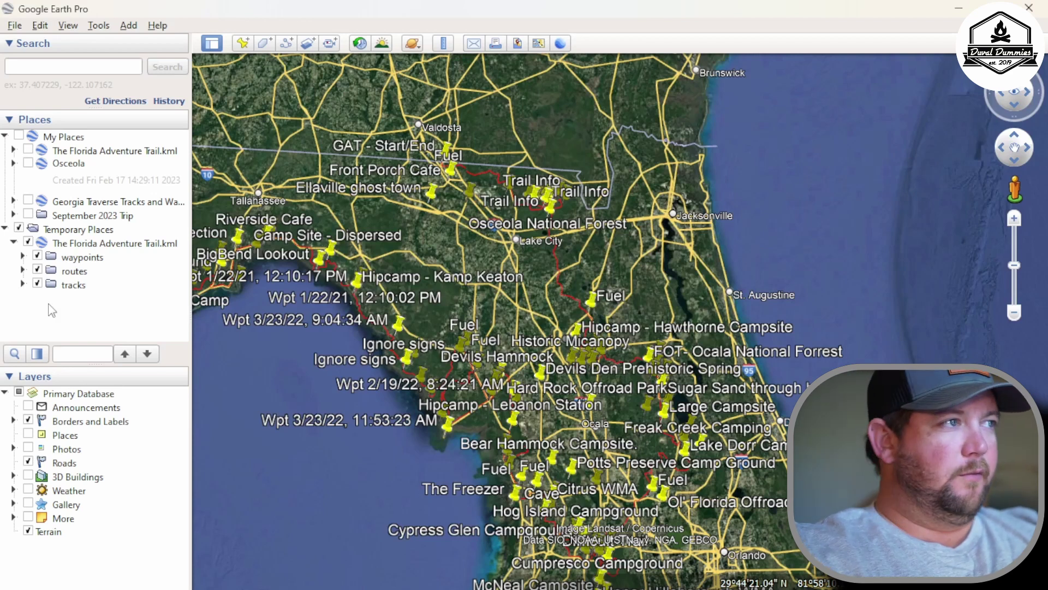
# Save the trimmed trail over The Florida Adventure Trail.kml, replacing it, and minimize Google Earth.
pyautogui.rightClick(119, 245)
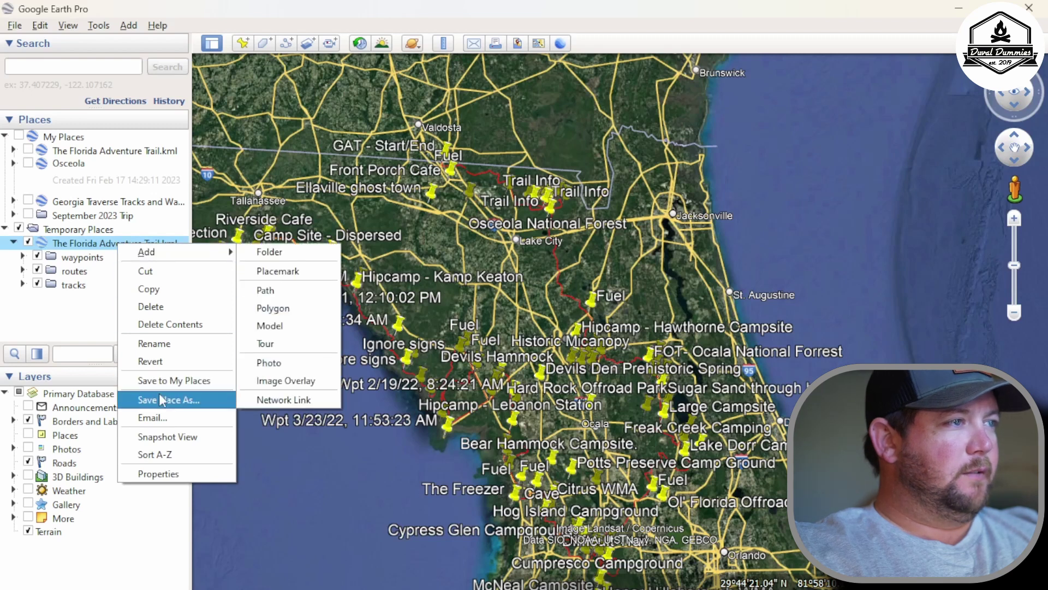
pyautogui.click(164, 399)
pyautogui.click(413, 366)
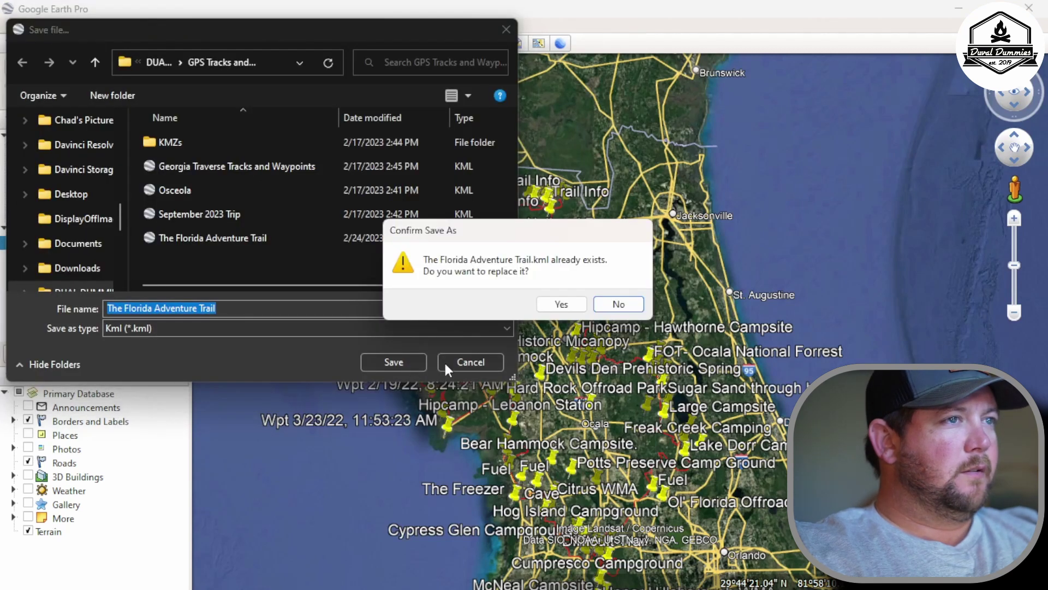
pyautogui.click(561, 304)
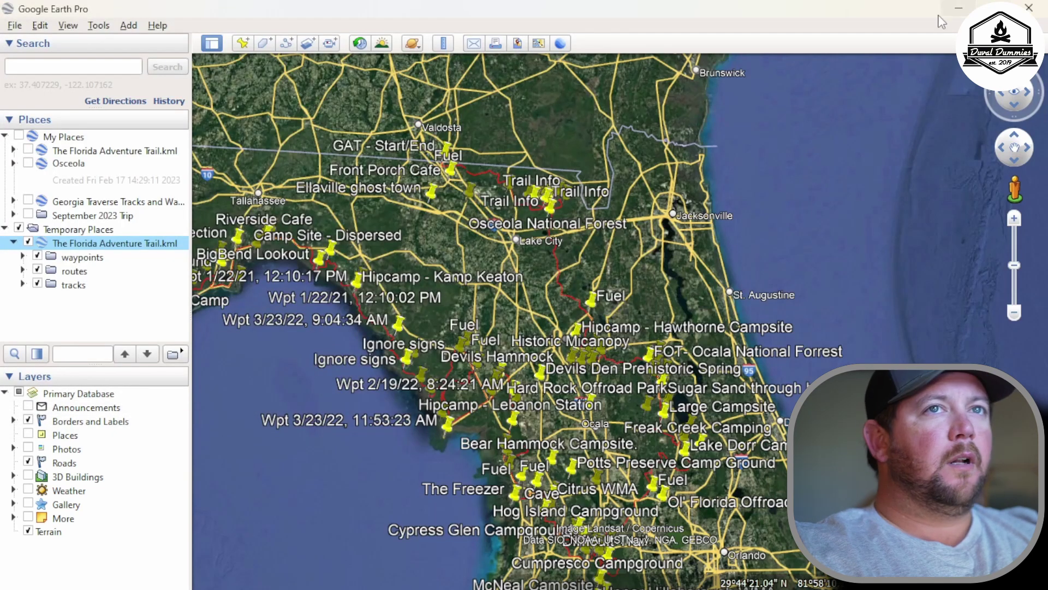
pyautogui.click(959, 10)
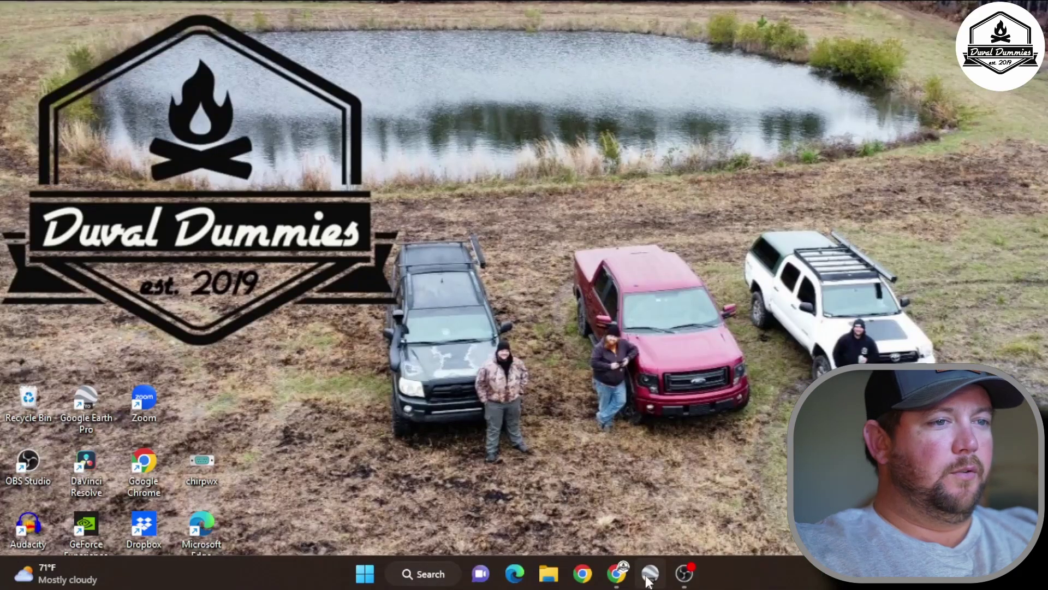
# In onX Maps My Content, import The Florida Adventure Trail.kml from the computer.
pyautogui.click(616, 573)
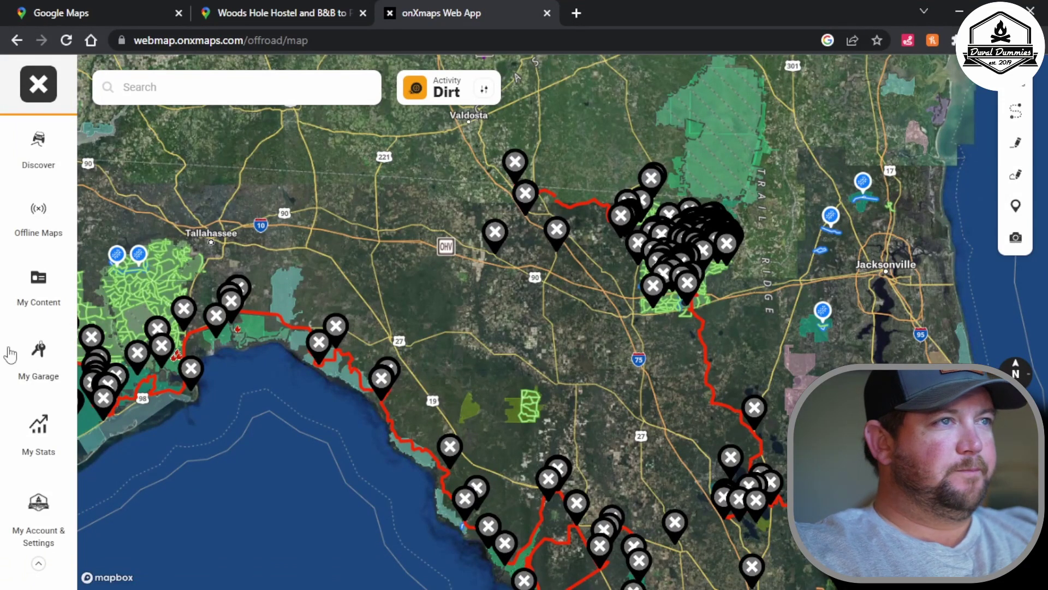
pyautogui.click(24, 288)
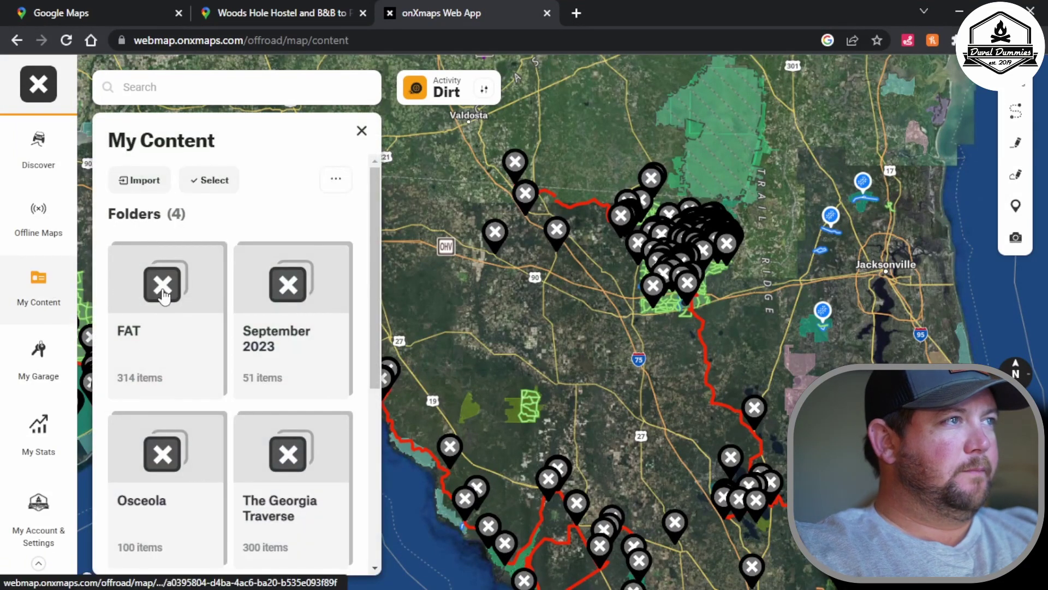
pyautogui.click(140, 180)
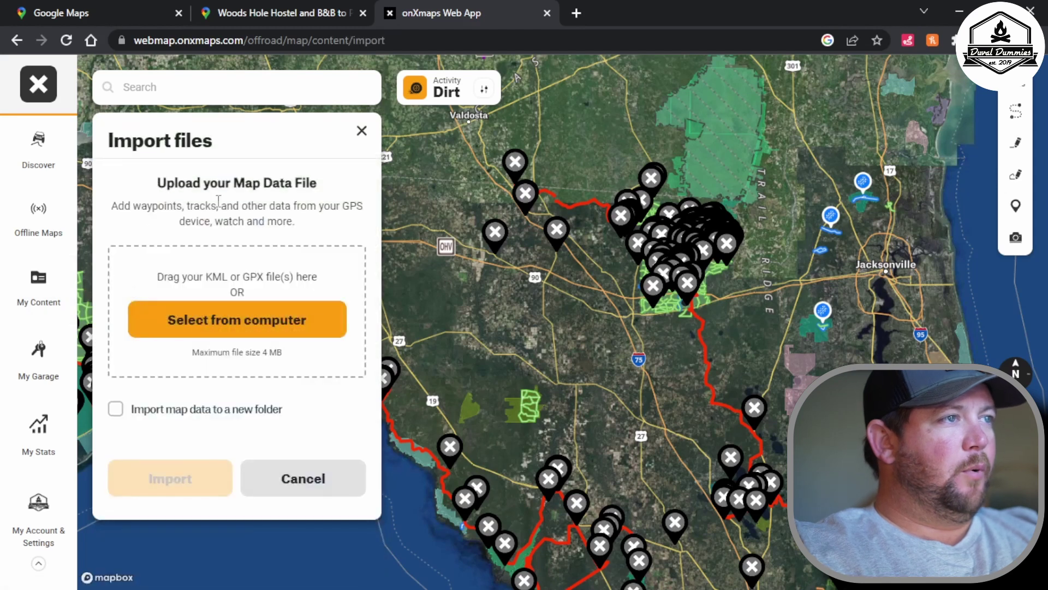
pyautogui.click(206, 322)
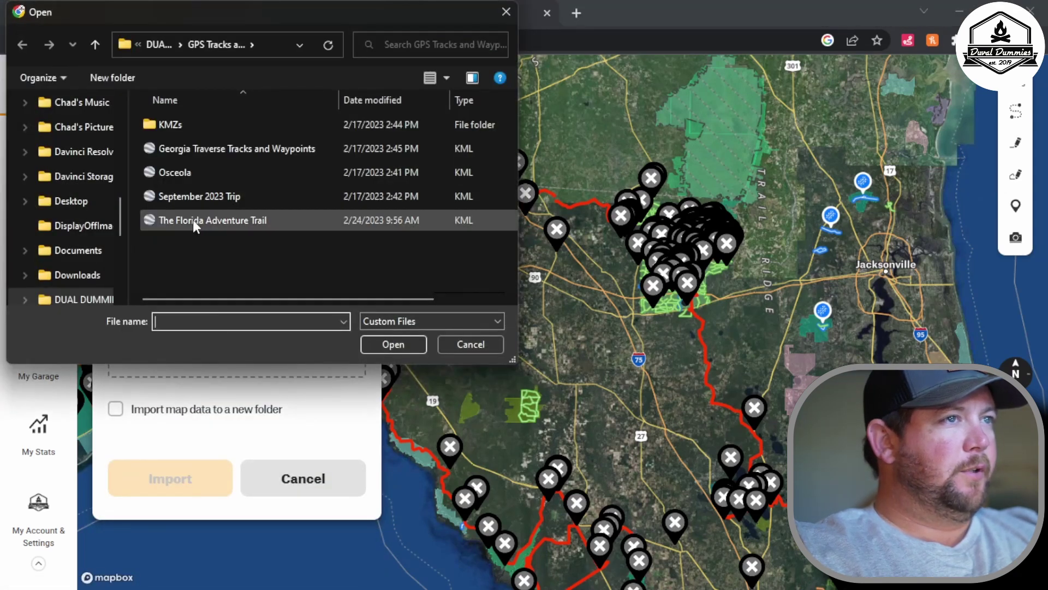
pyautogui.click(193, 220)
pyautogui.click(399, 343)
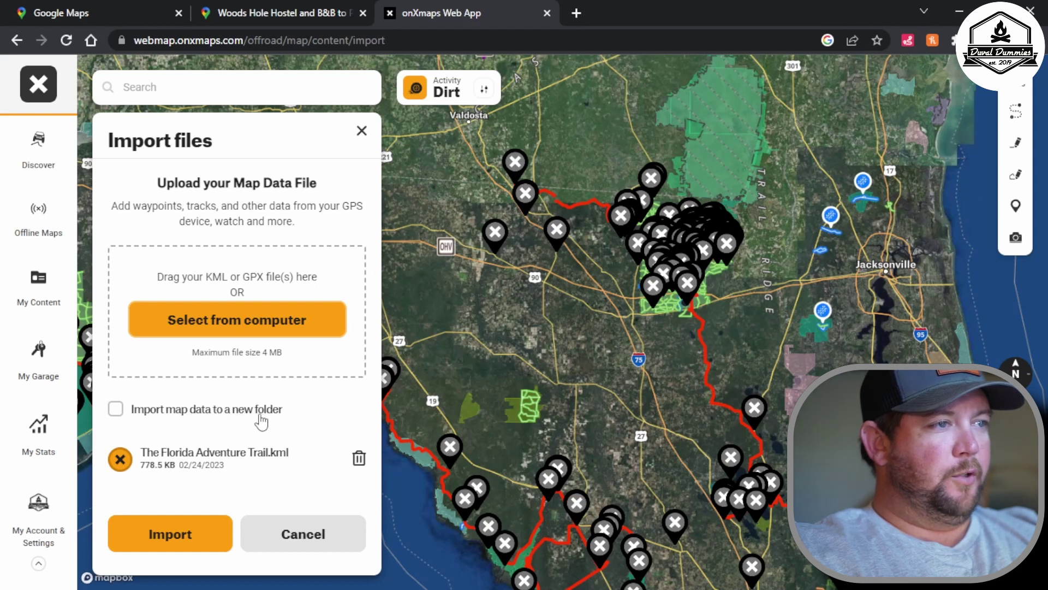
pyautogui.click(316, 548)
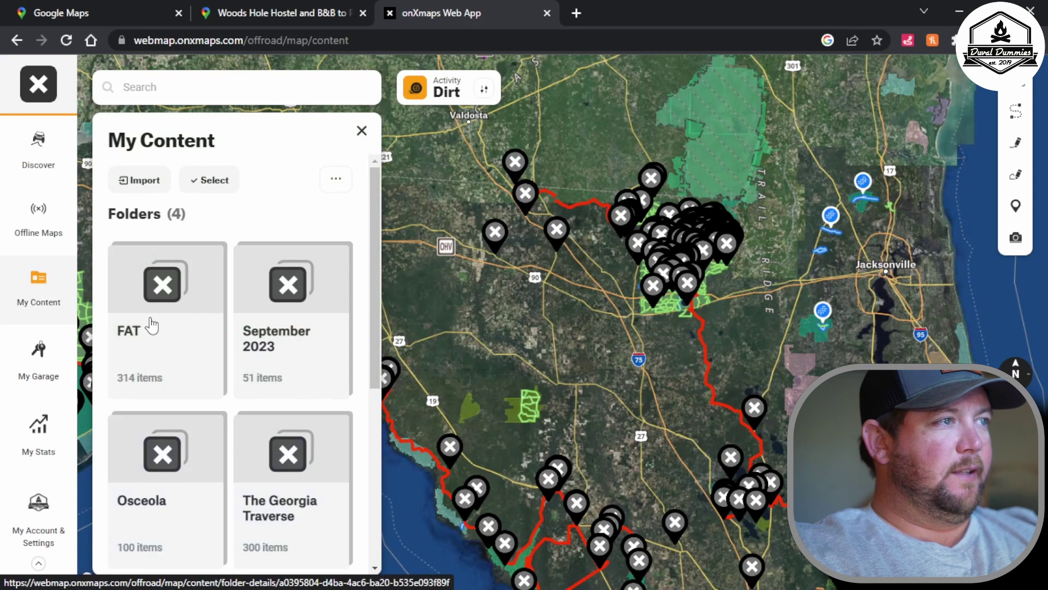
# Scroll My Content to confirm the FAT folder's 314 items, then open a new browser tab.
pyautogui.scroll(-3, 155, 331)
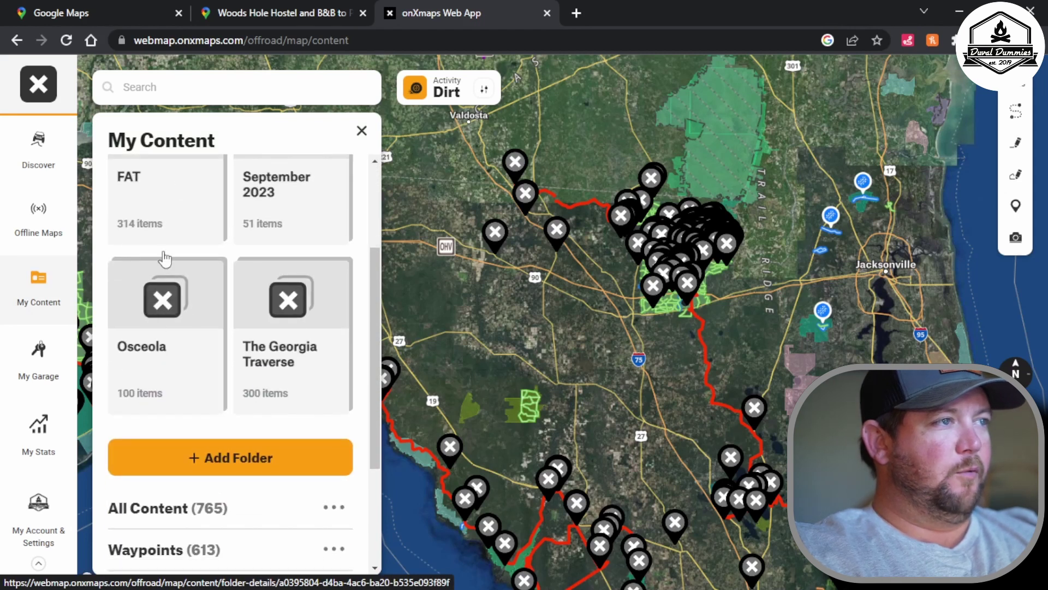
pyautogui.scroll(-3, 240, 431)
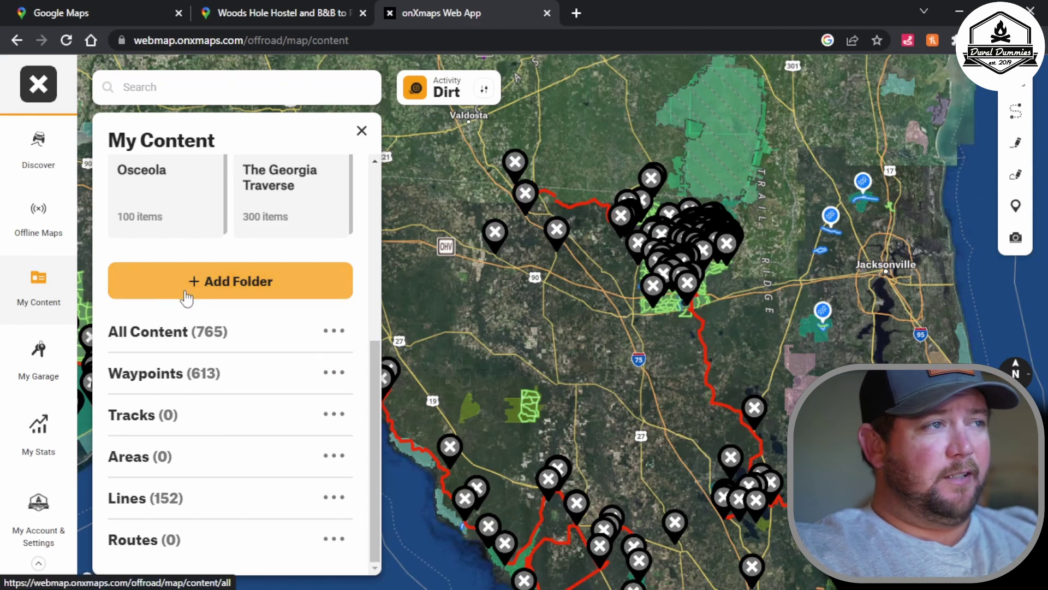
pyautogui.scroll(5, 180, 328)
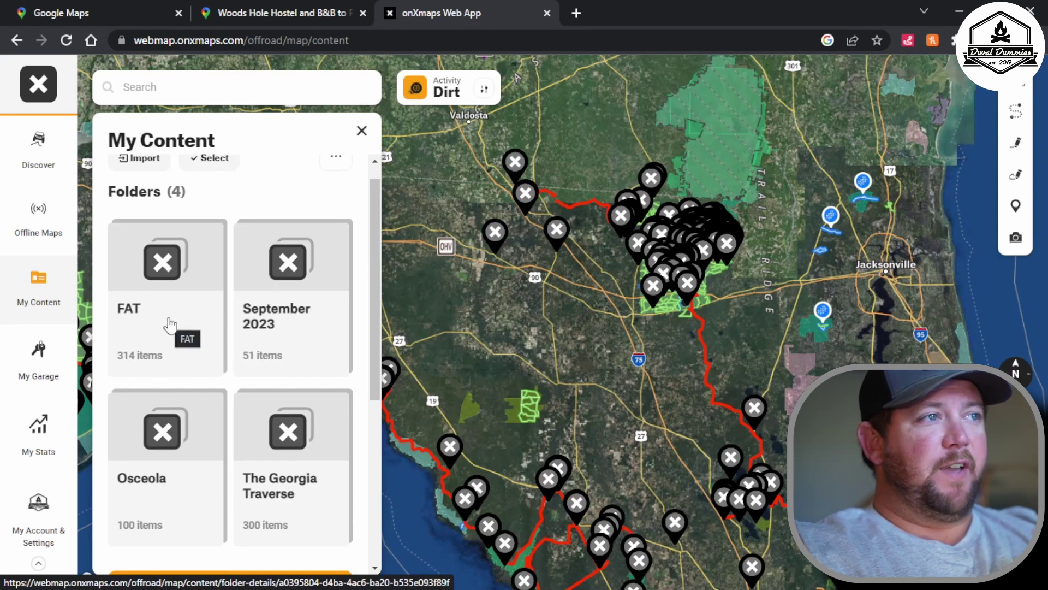
pyautogui.scroll(-5, 167, 325)
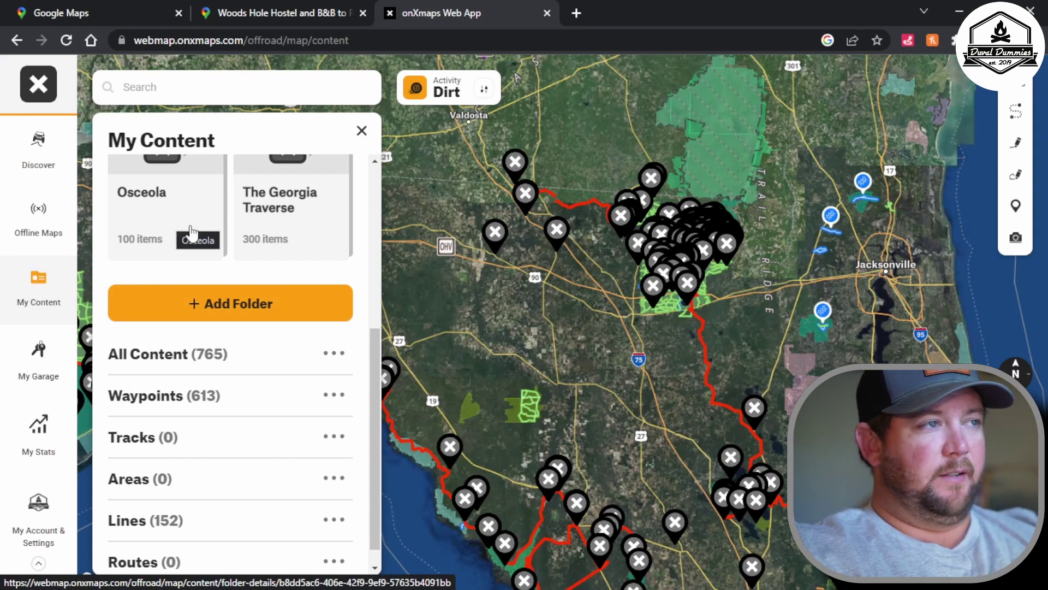
pyautogui.scroll(5, 172, 232)
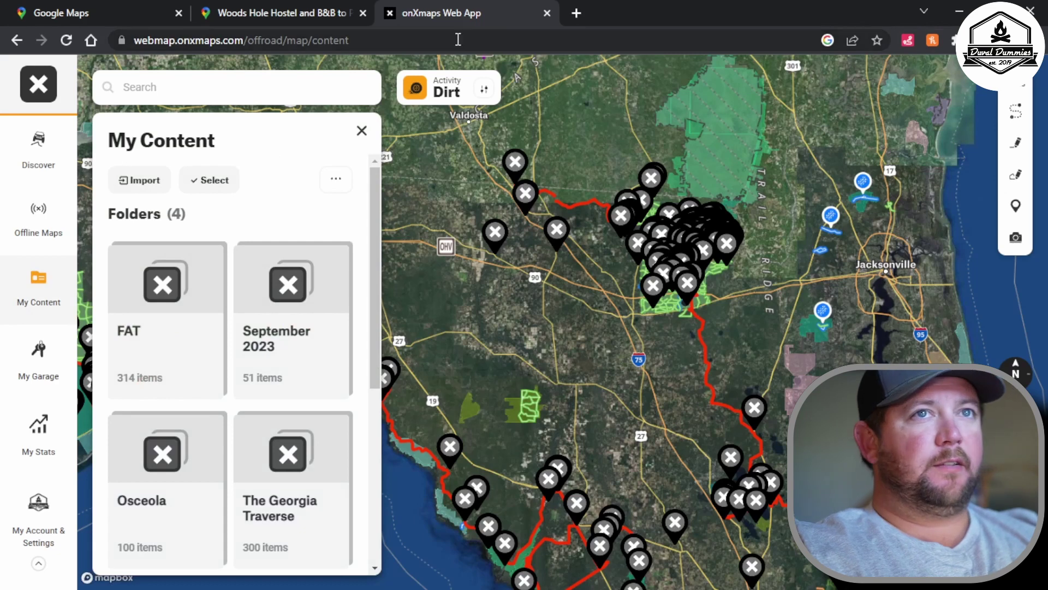
pyautogui.hotkey('ctrl', 't')
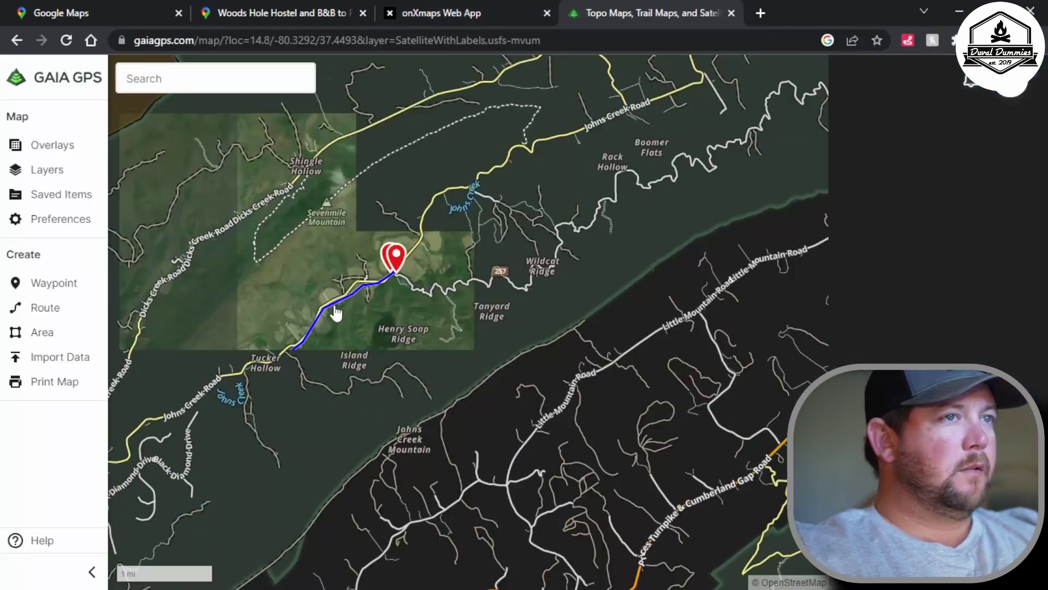
# Zoom out and pan the Gaia GPS map to central Florida, then open Import Data.
pyautogui.scroll(-5, 326, 316)
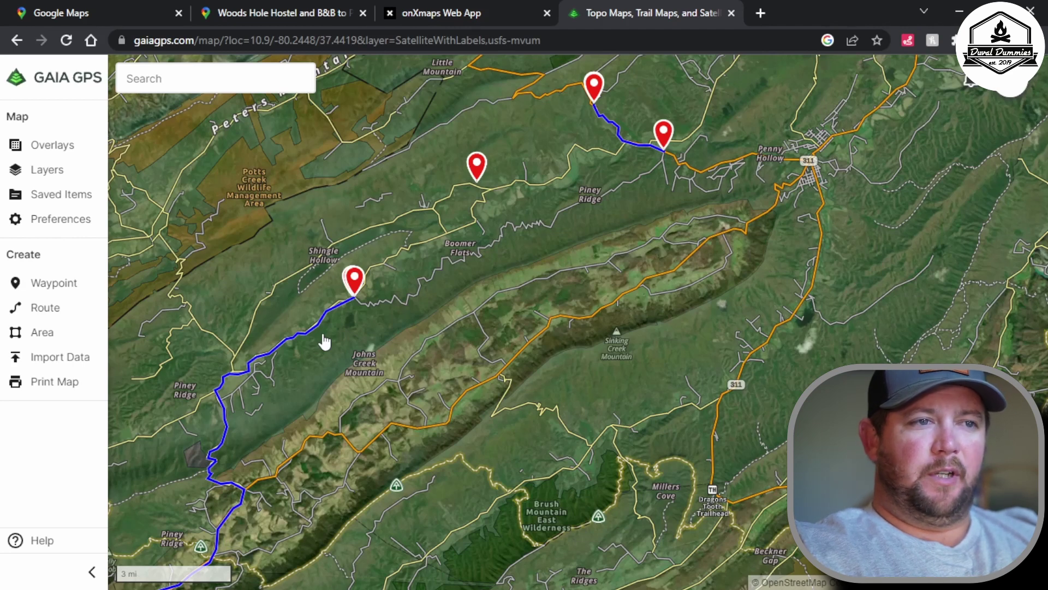
pyautogui.scroll(-3, 333, 335)
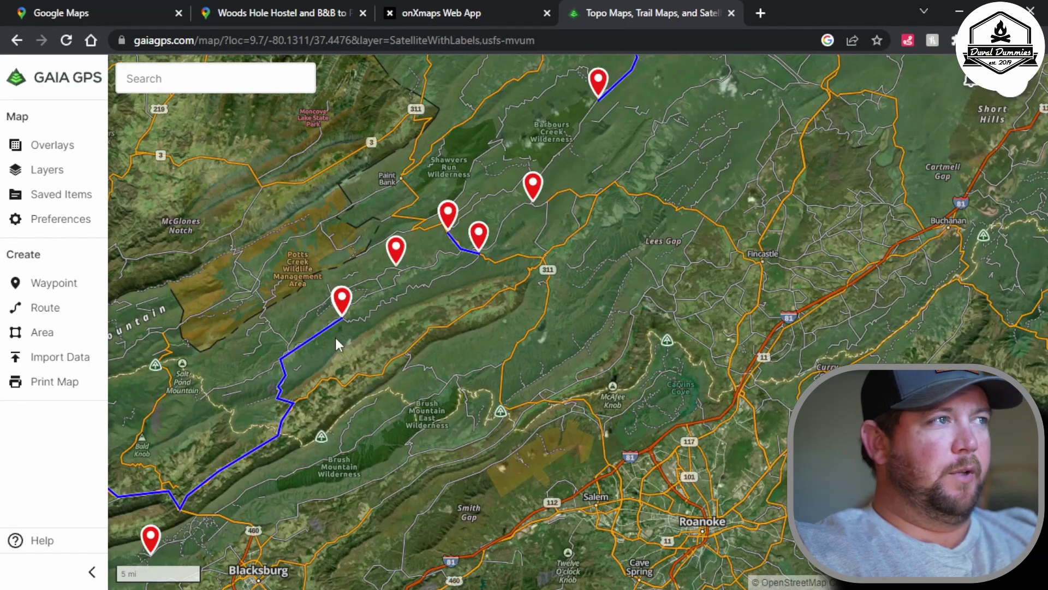
pyautogui.scroll(-1, 335, 338)
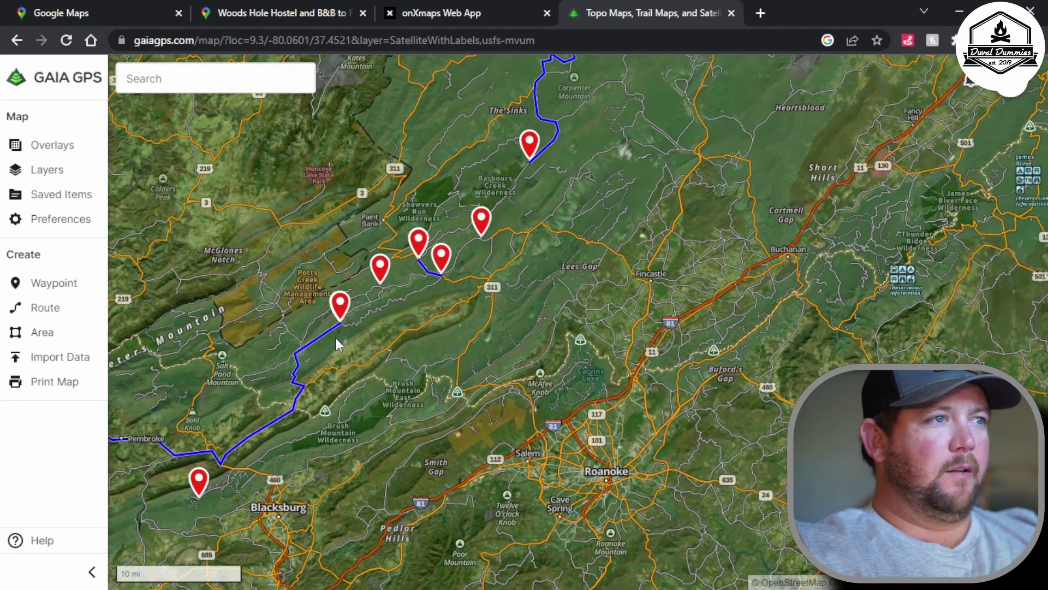
pyautogui.scroll(-2, 389, 480)
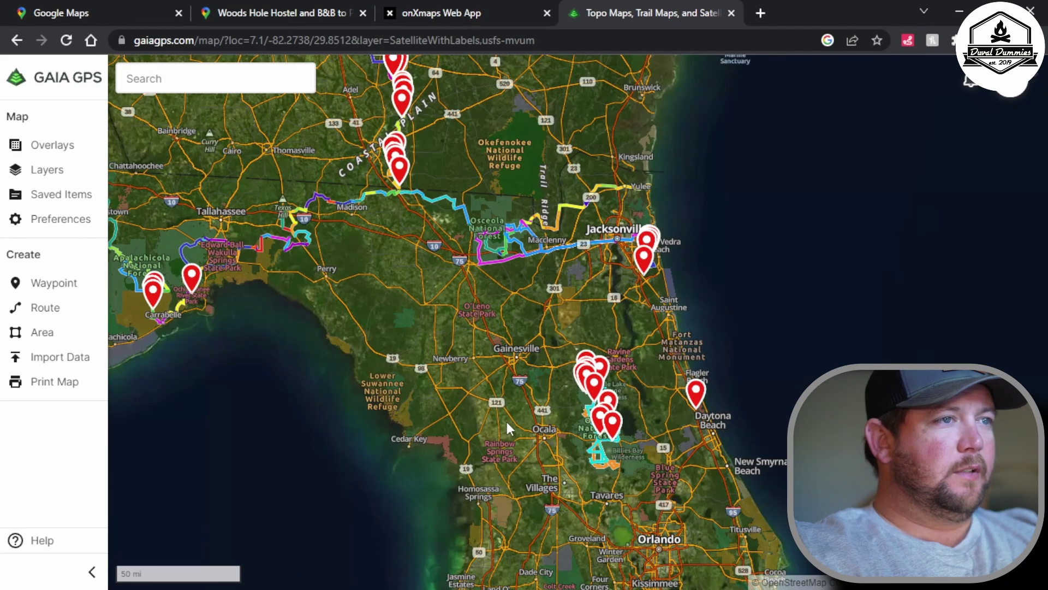
pyautogui.moveTo(514, 467); pyautogui.dragTo(503, 403)
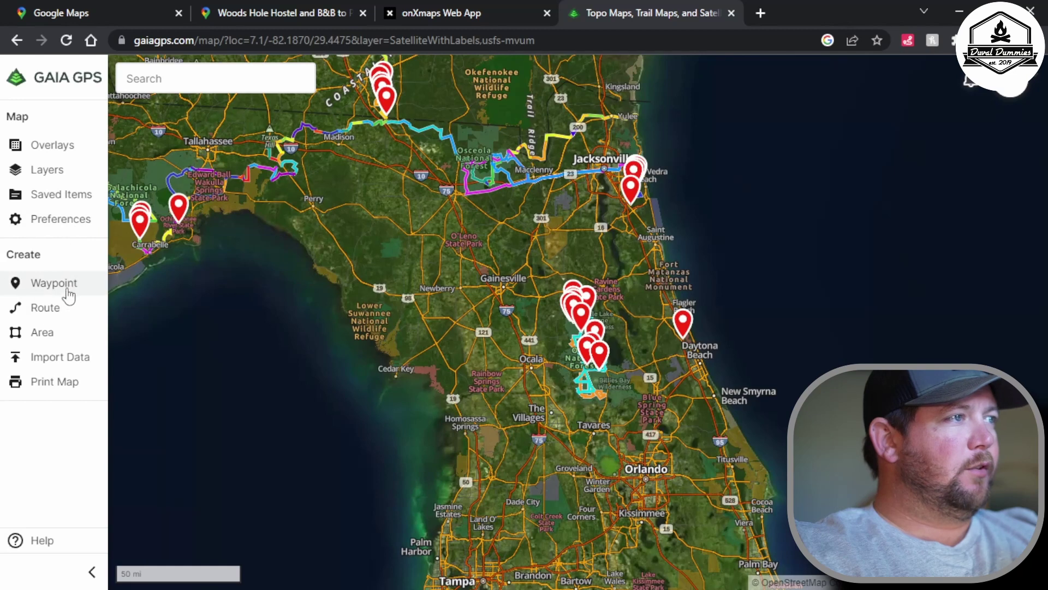
pyautogui.click(41, 360)
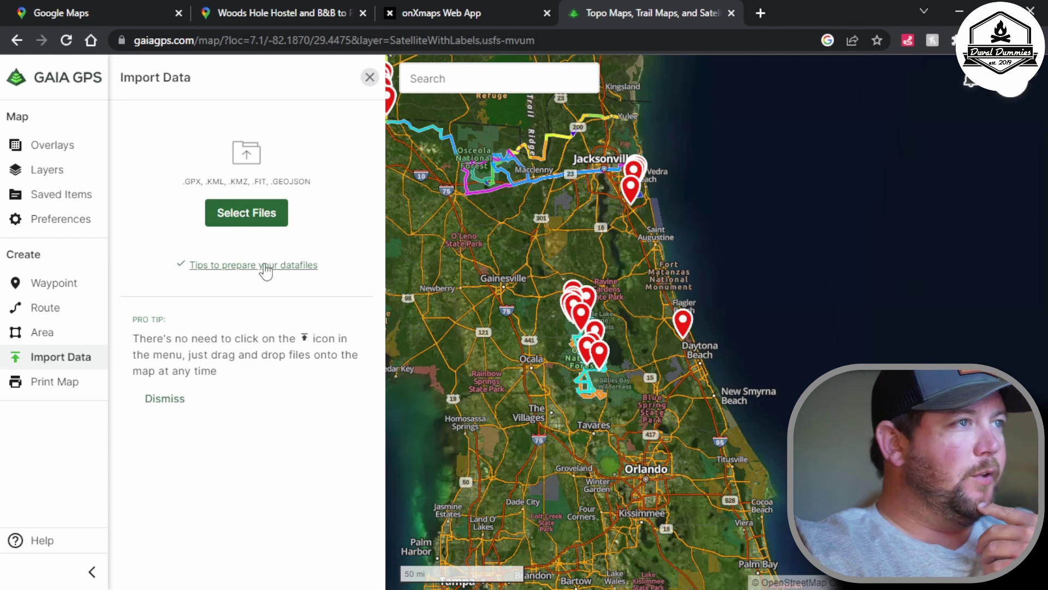
# Import The Florida Adventure Trail KML with its 205 waypoints and 109 tracks included.
pyautogui.click(260, 212)
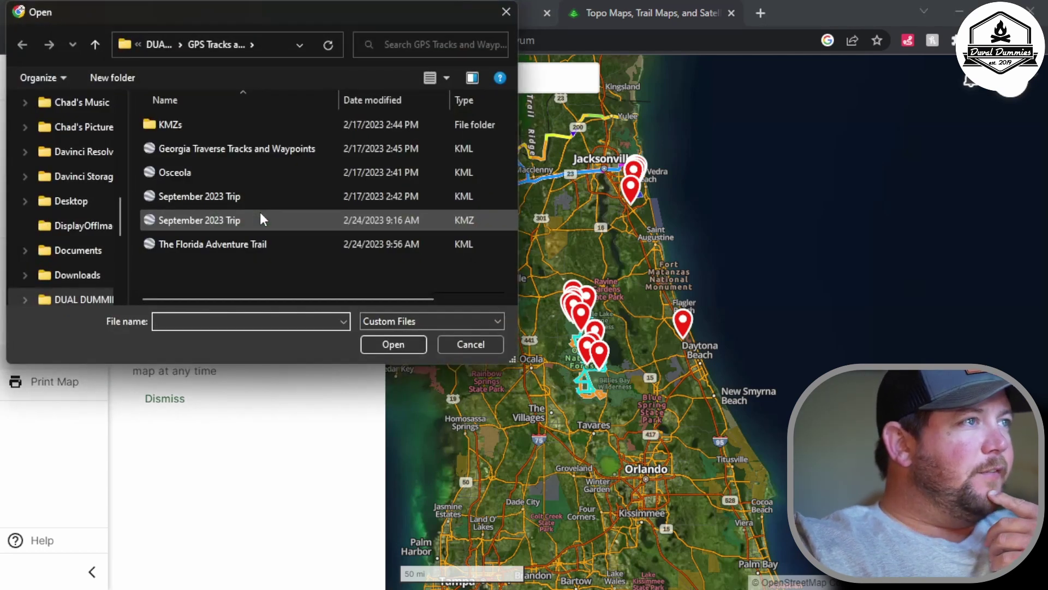
pyautogui.click(212, 245)
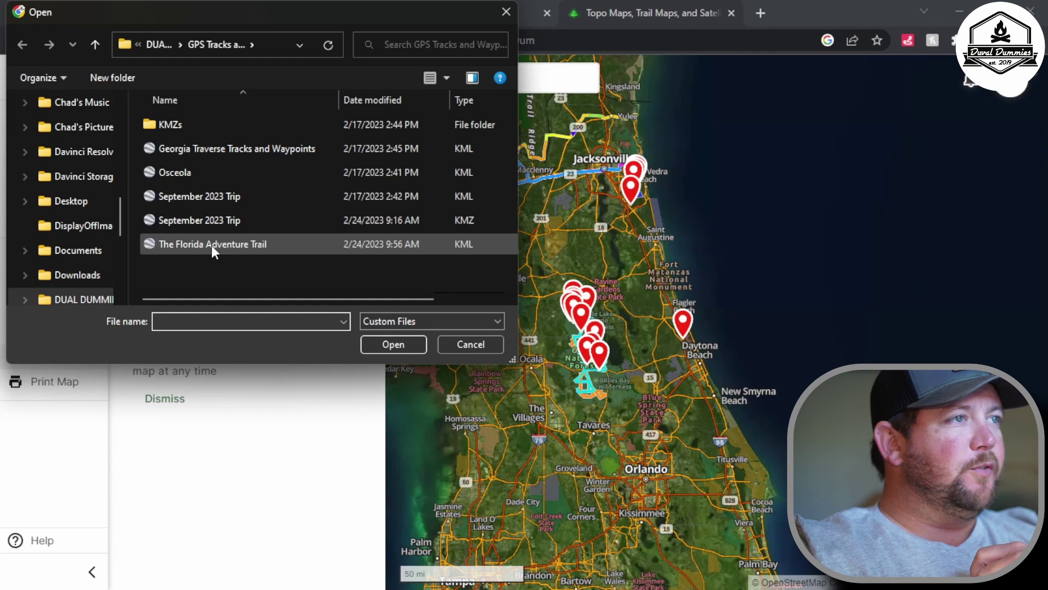
pyautogui.click(394, 344)
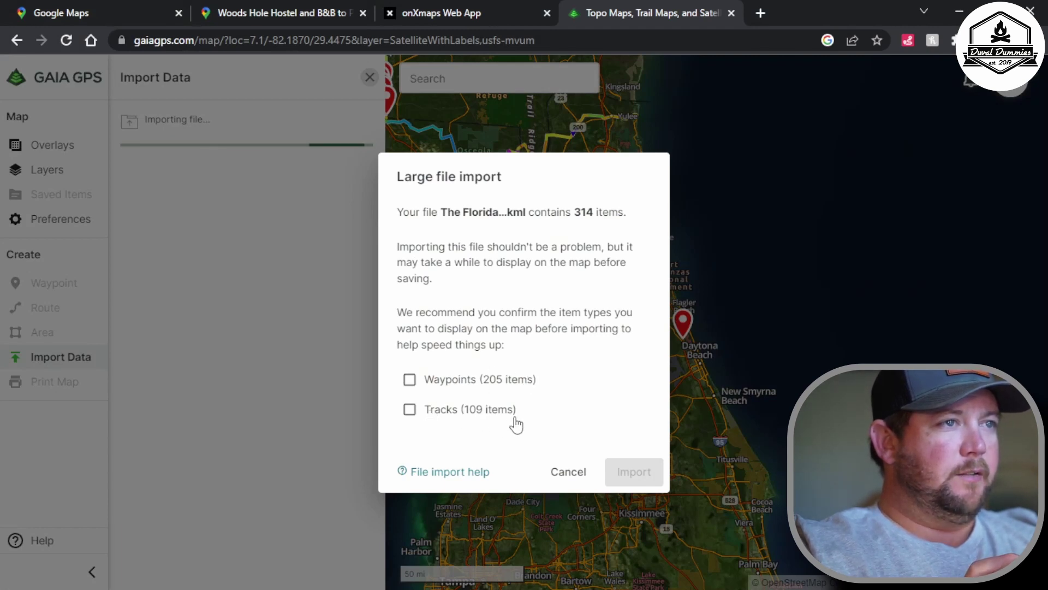
pyautogui.click(410, 379)
pyautogui.click(409, 408)
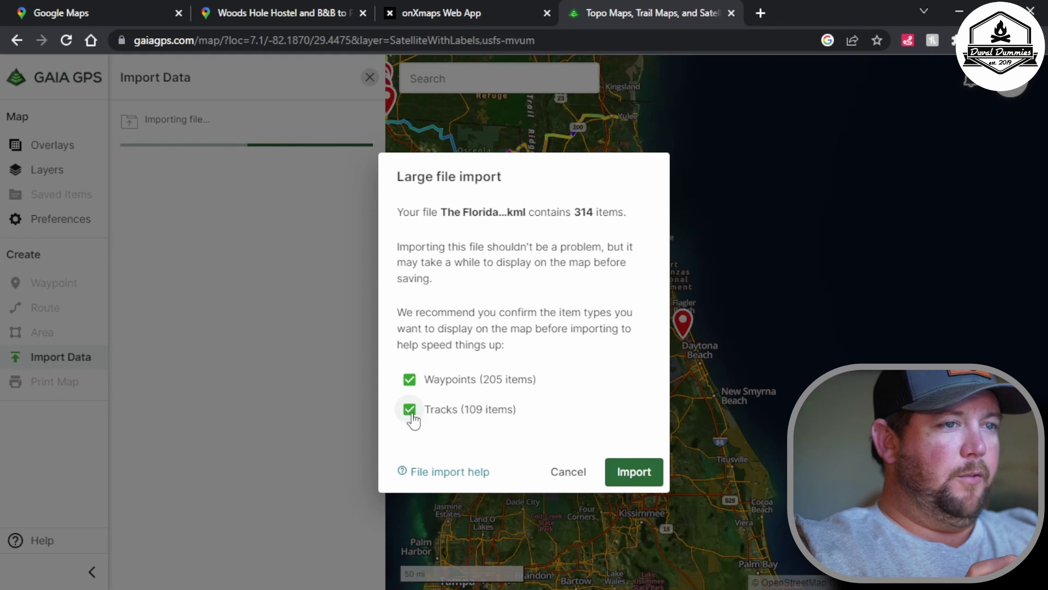
pyautogui.click(635, 473)
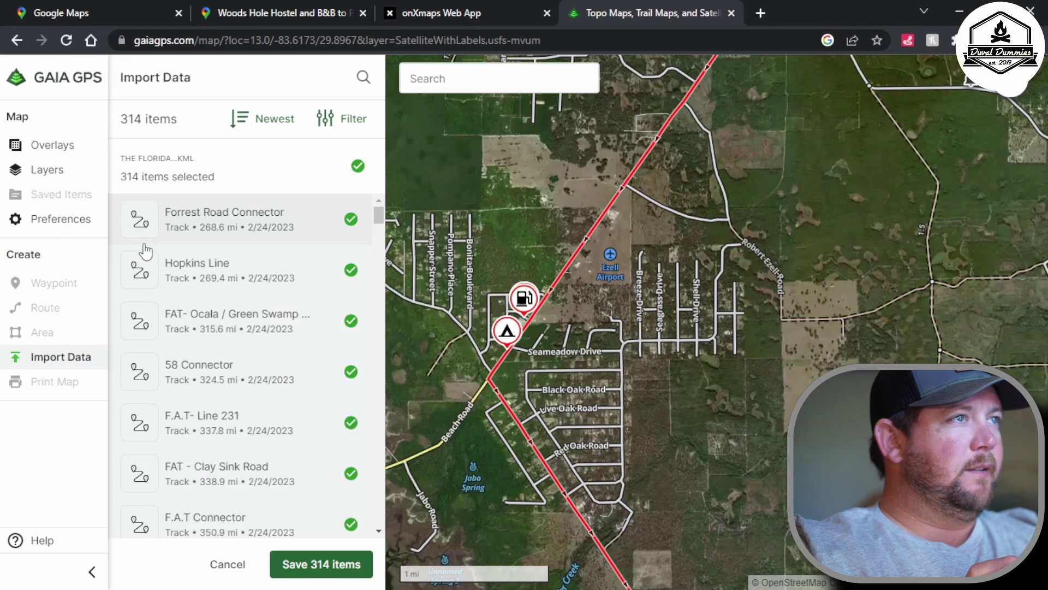
# Save all 314 imported trail items, such as Devils Hammock and FAT- North Grade Road, into The_Florida_Adventure_Trail_kml folder.
pyautogui.scroll(-5, 191, 266)
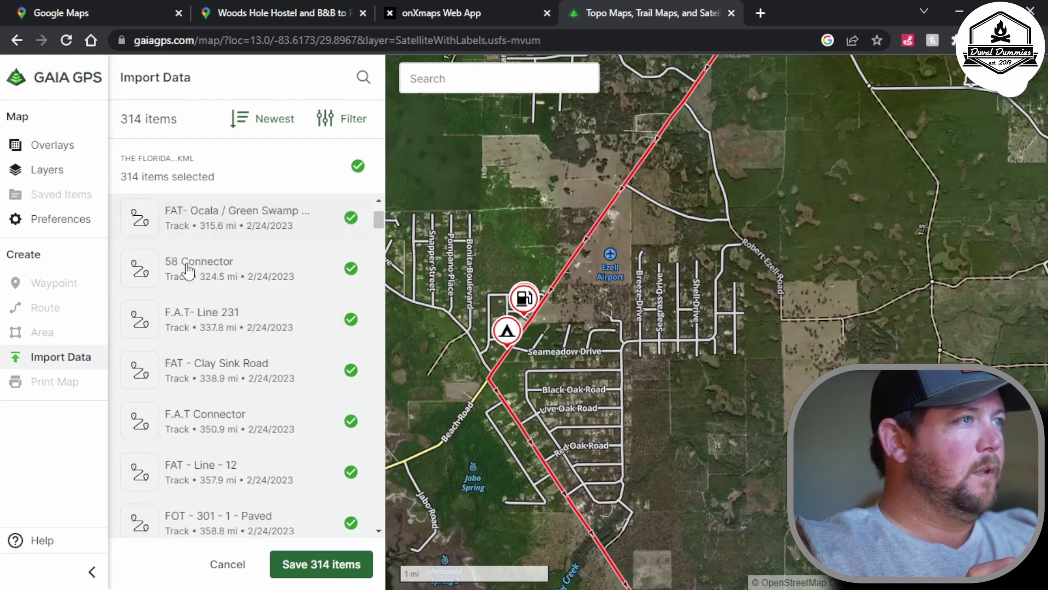
pyautogui.scroll(5, 190, 269)
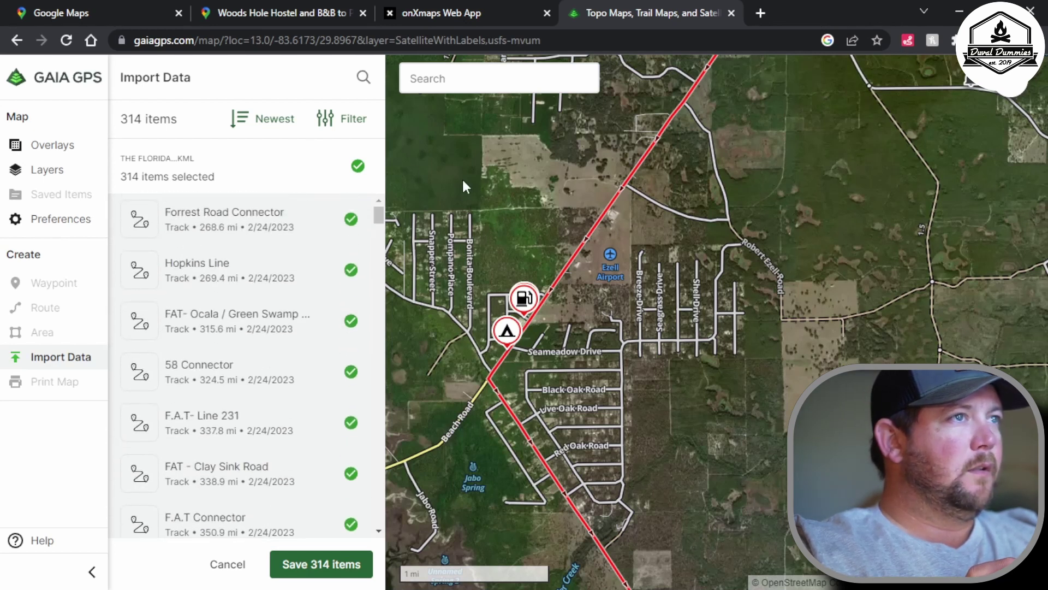
pyautogui.scroll(-15, 227, 410)
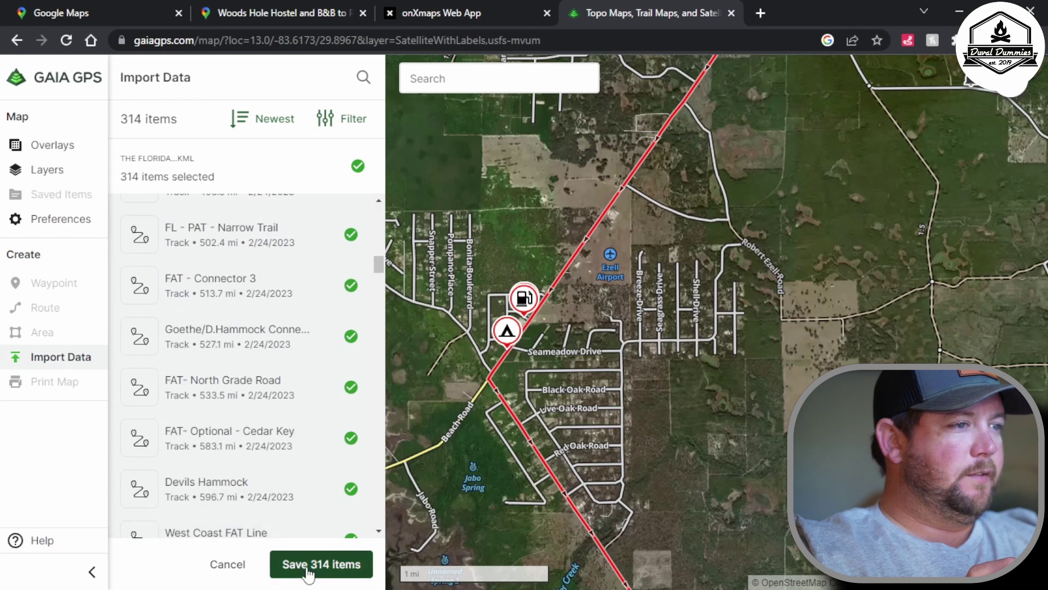
pyautogui.click(308, 568)
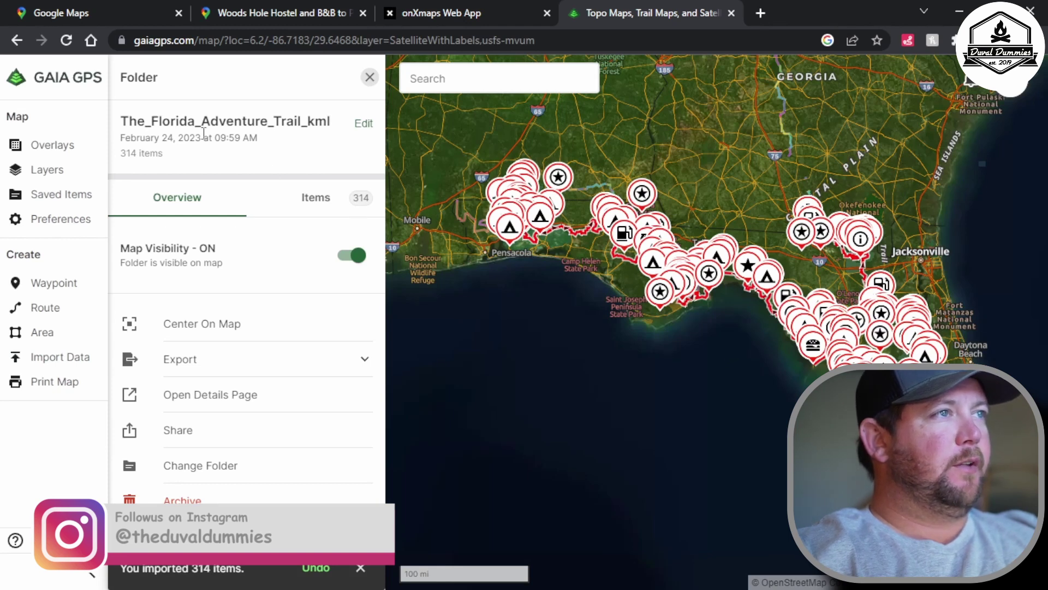
# Change the imported folder's name to FAT, then review its north Florida waypoints and tracks.
pyautogui.click(363, 125)
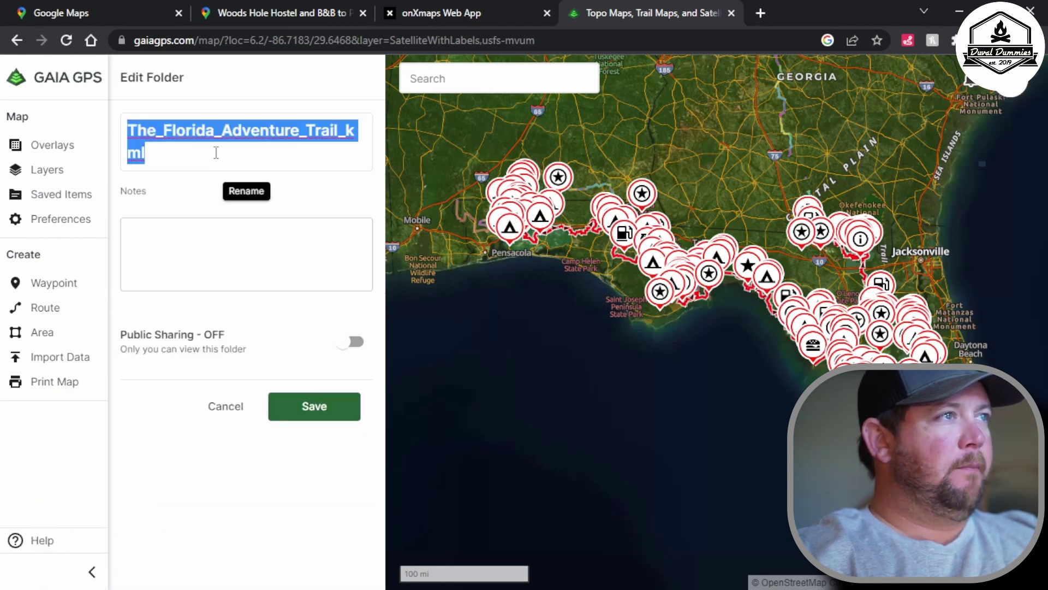
pyautogui.write('Fl')
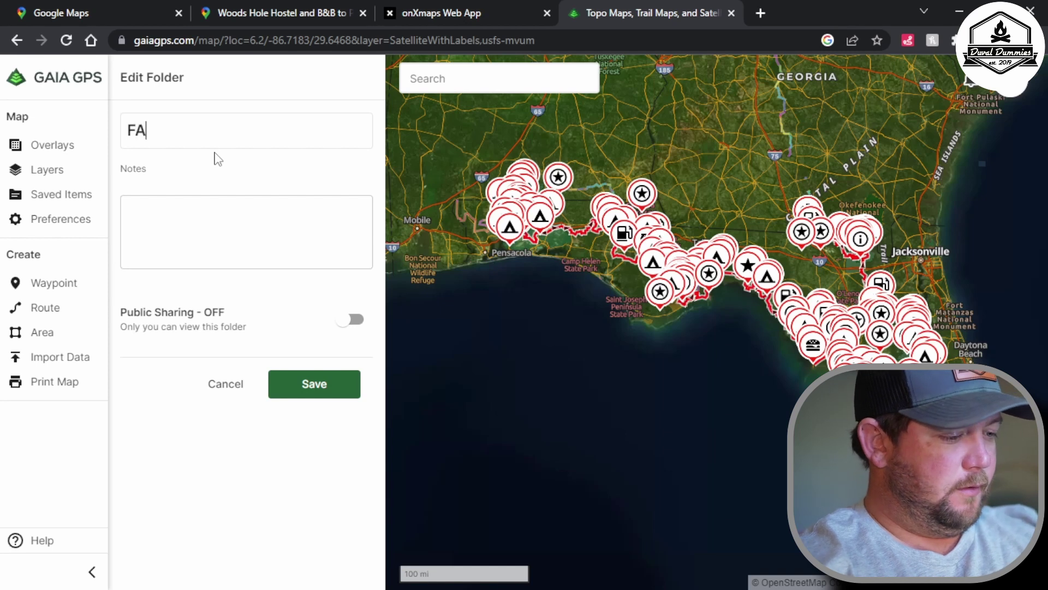
pyautogui.write('T')
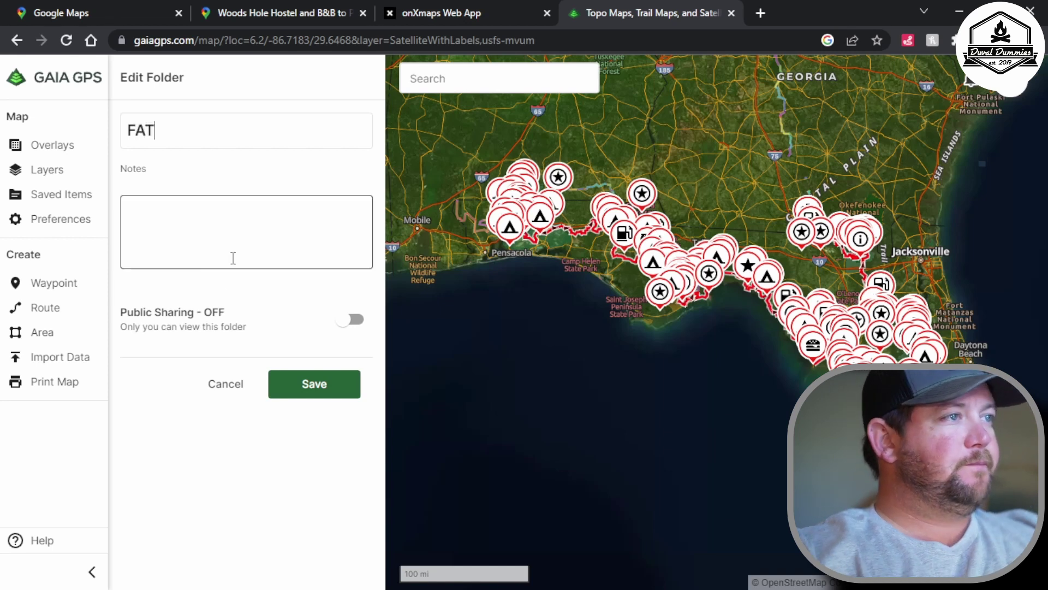
pyautogui.click(314, 384)
pyautogui.click(374, 126)
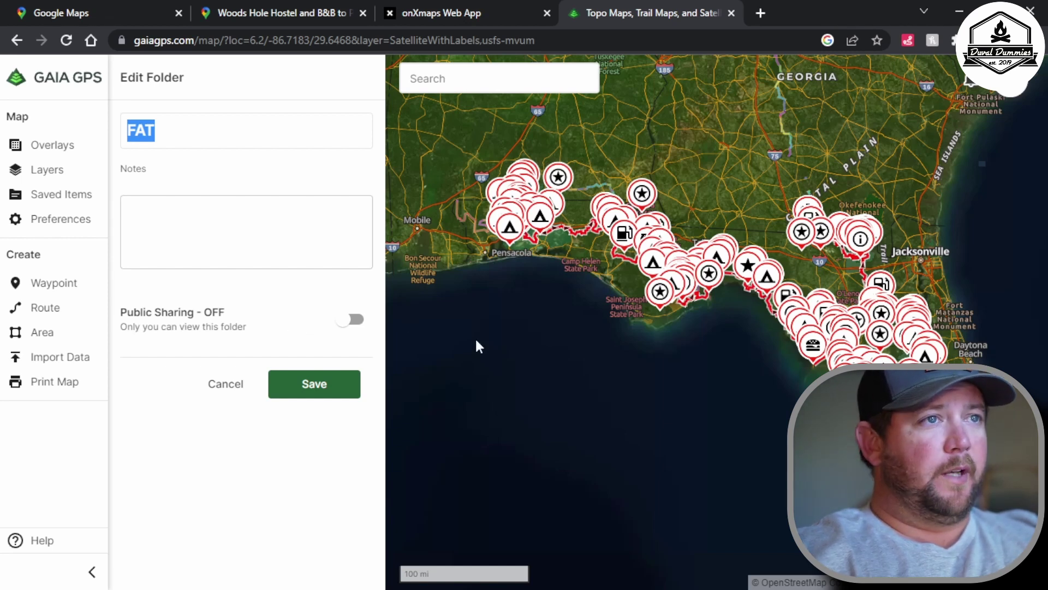
pyautogui.click(648, 360)
pyautogui.scroll(2, 600, 410)
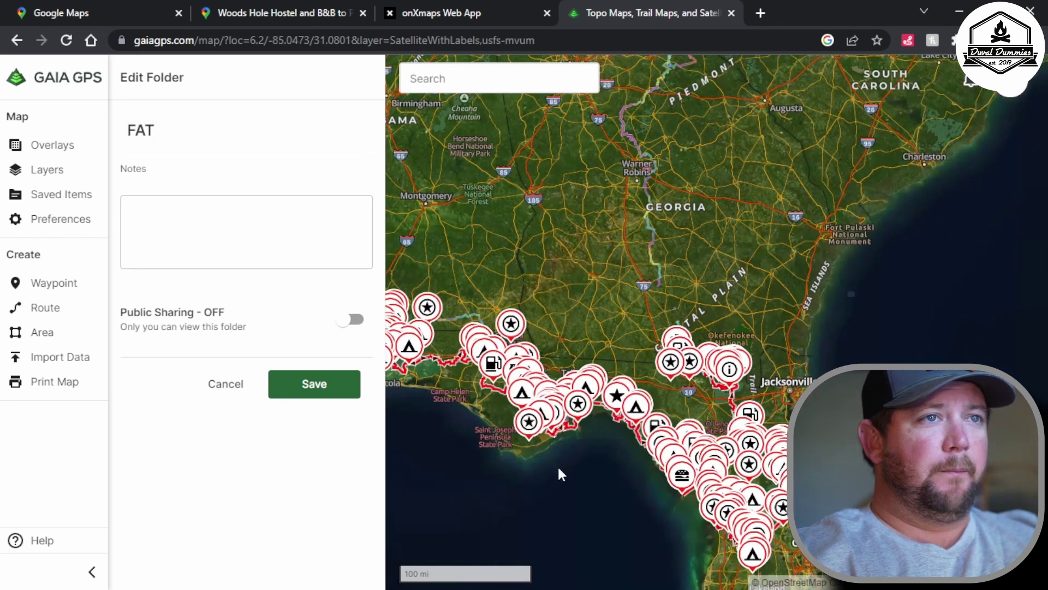
pyautogui.scroll(-5, 562, 475)
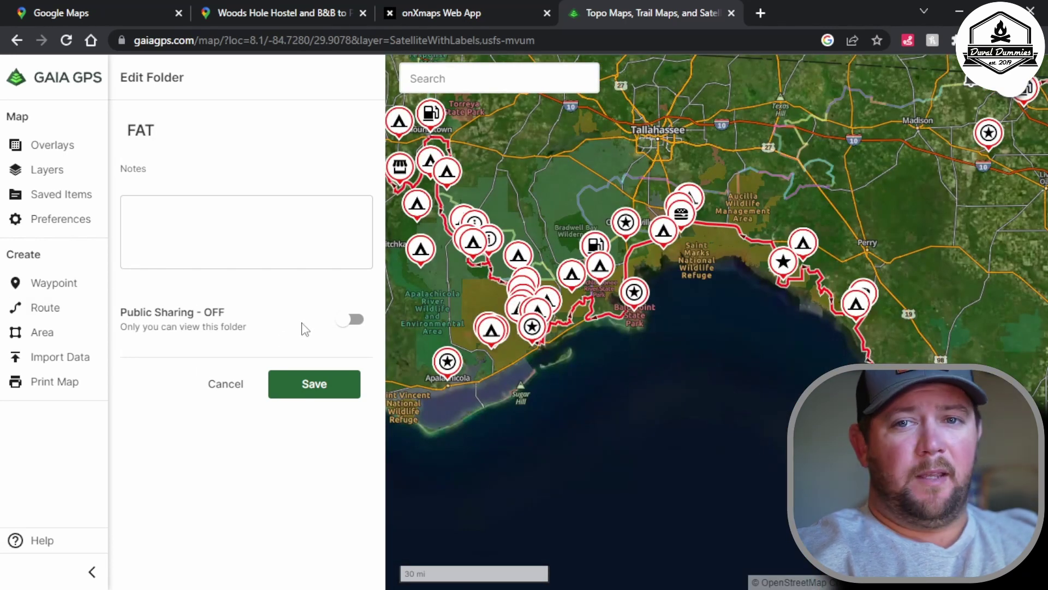